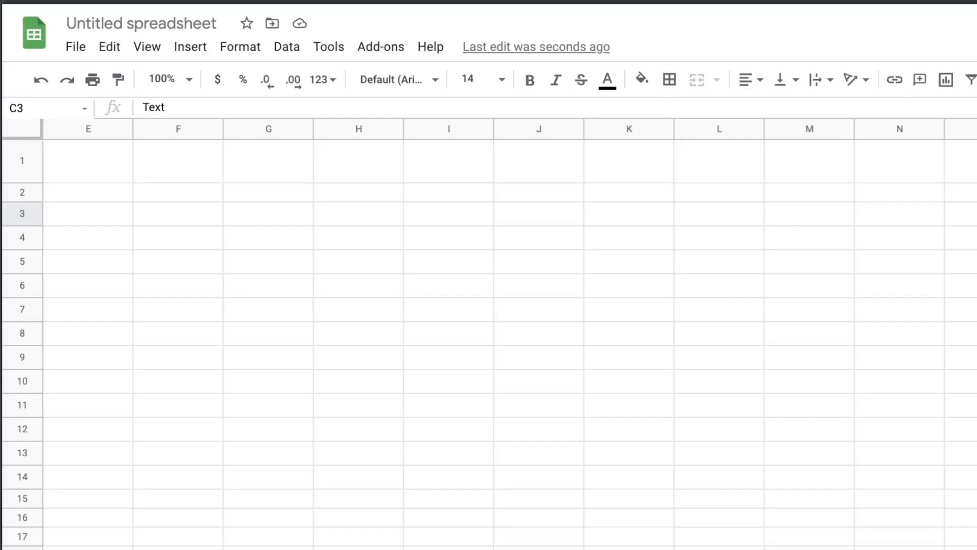
{"action": "left_click", "coordinate": [349, 284]}
{"action": "left_click", "coordinate": [352, 194]}
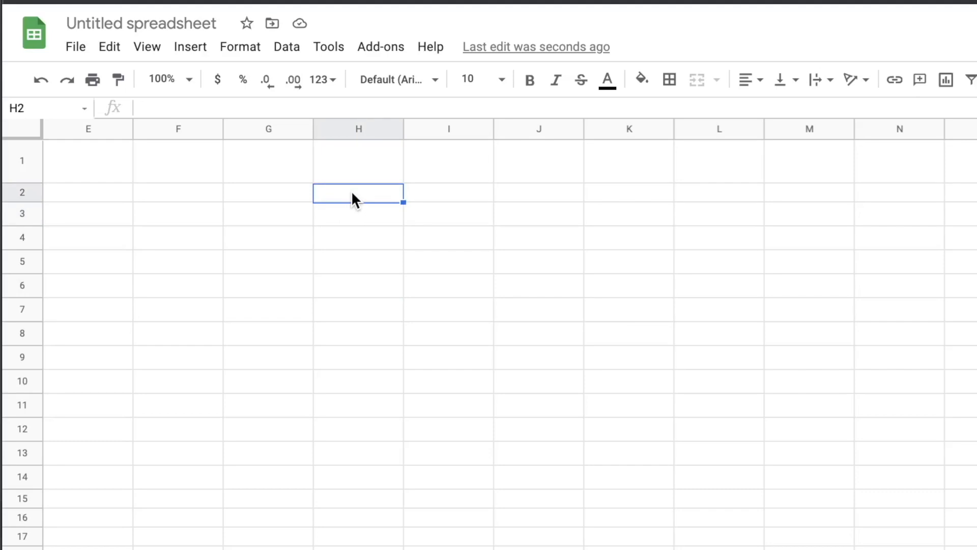
{"action": "left_click_drag", "start_coordinate": [352, 193], "coordinate": [723, 518]}
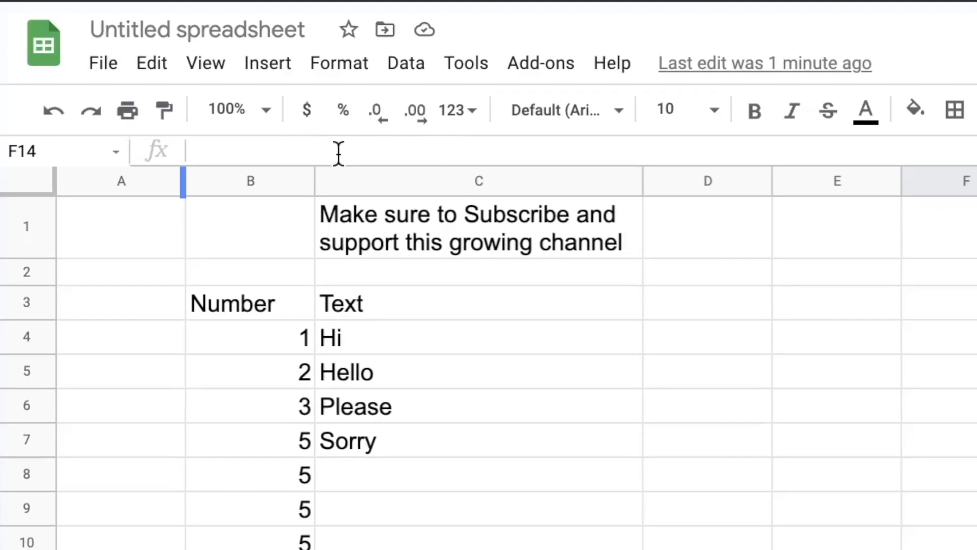
{"action": "left_click", "coordinate": [293, 137]}
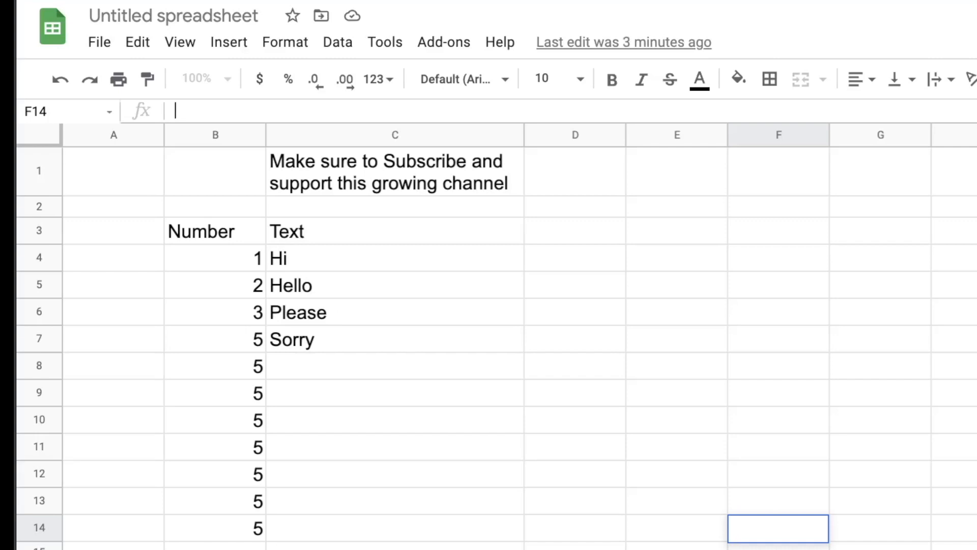
{"action": "left_click", "coordinate": [233, 225]}
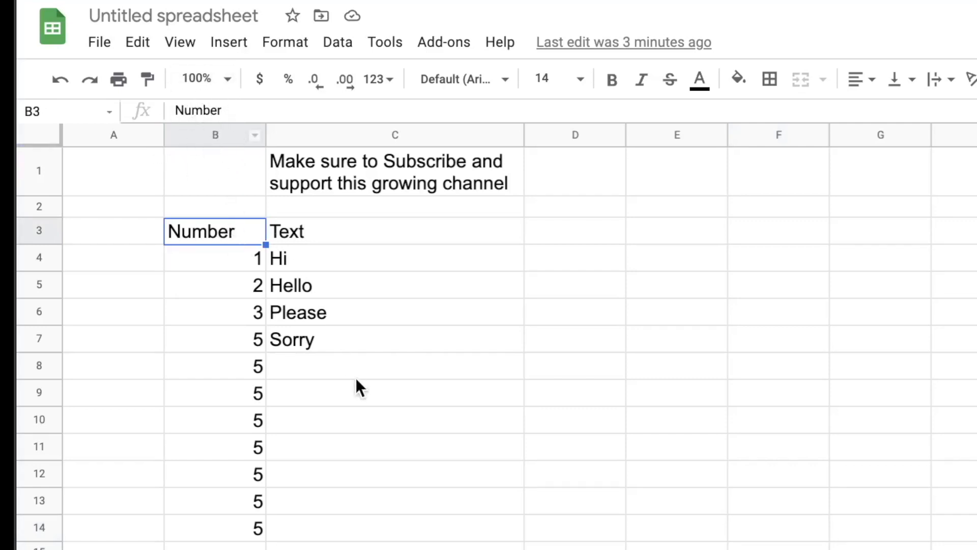
Enter a formula in cell D3 that references the Number header in B3, and dismiss the suggested autofill.
{"action": "left_click", "coordinate": [592, 241]}
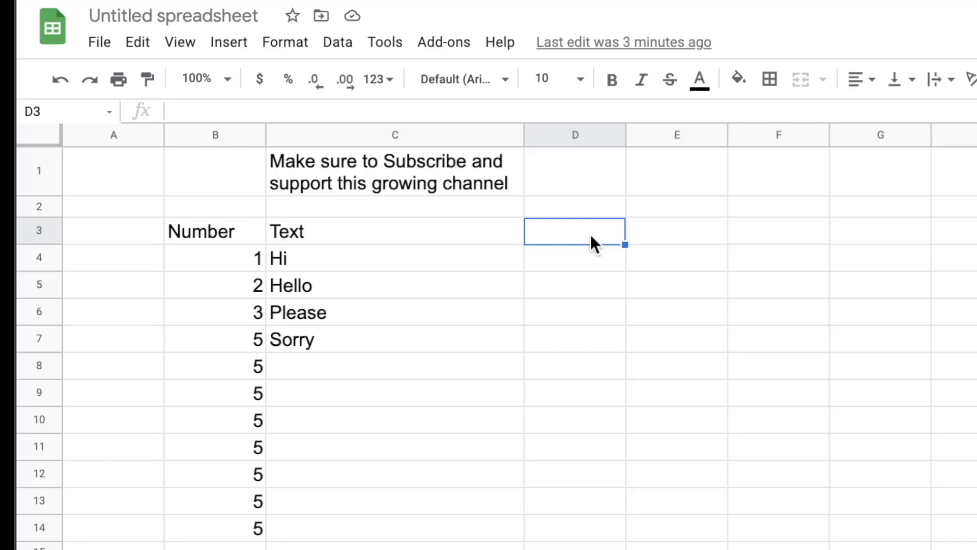
{"action": "type", "text": "="}
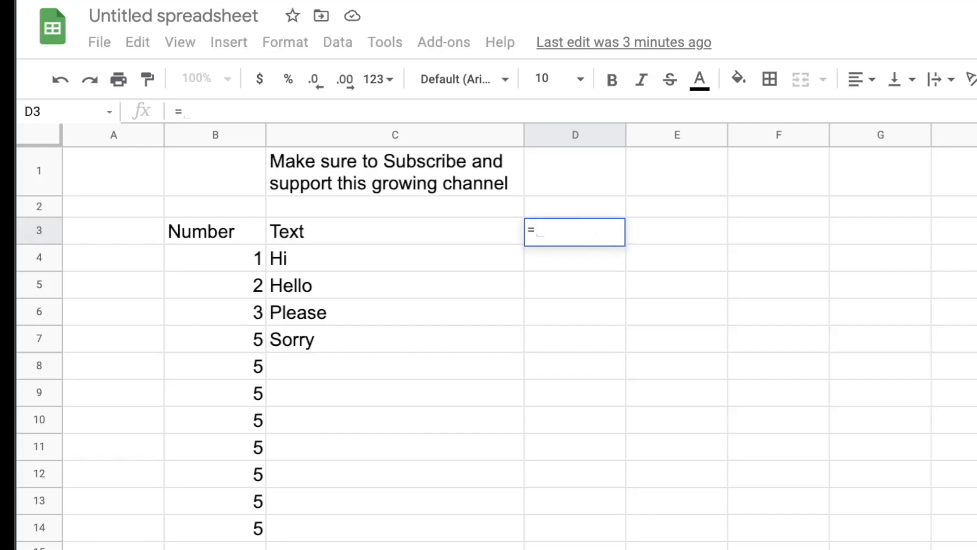
{"action": "left_click", "coordinate": [233, 232]}
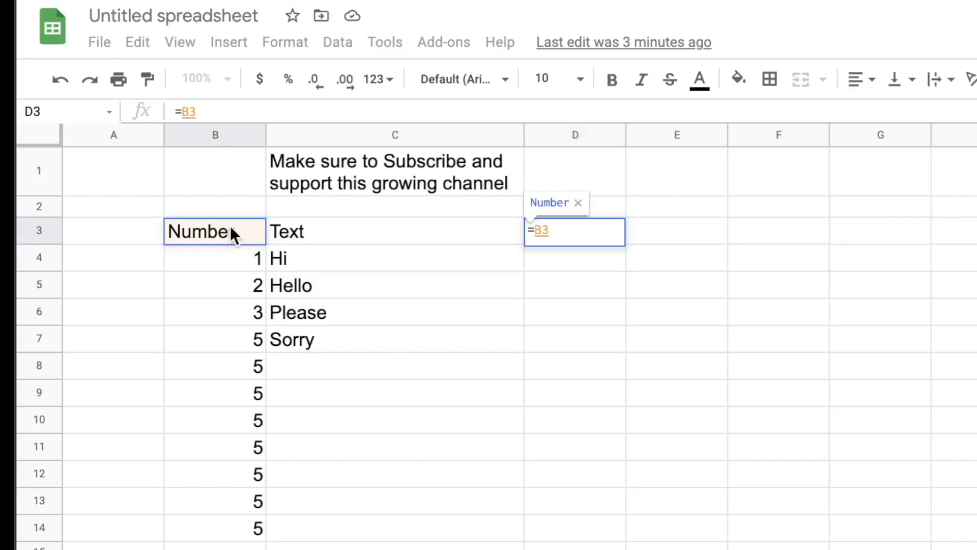
{"action": "key", "text": "Return"}
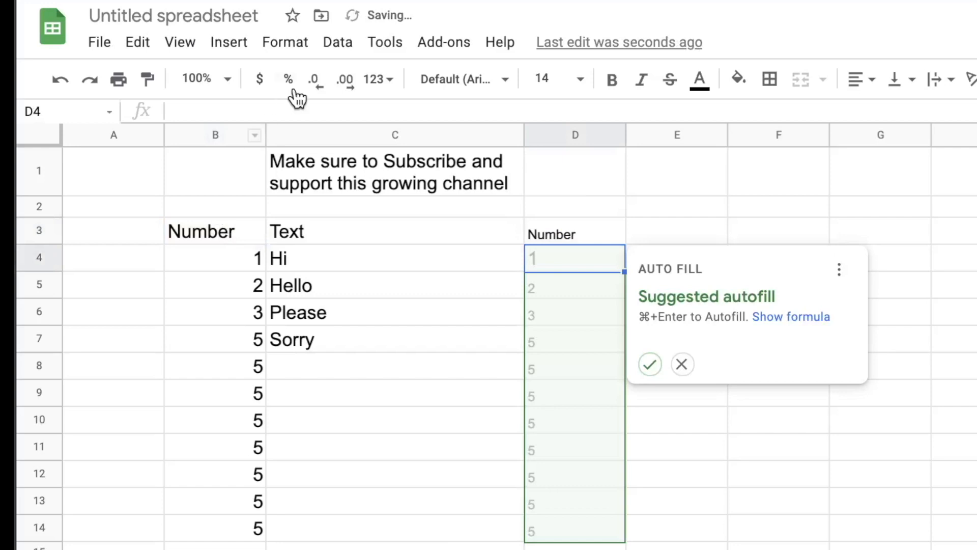
{"action": "left_click", "coordinate": [660, 208]}
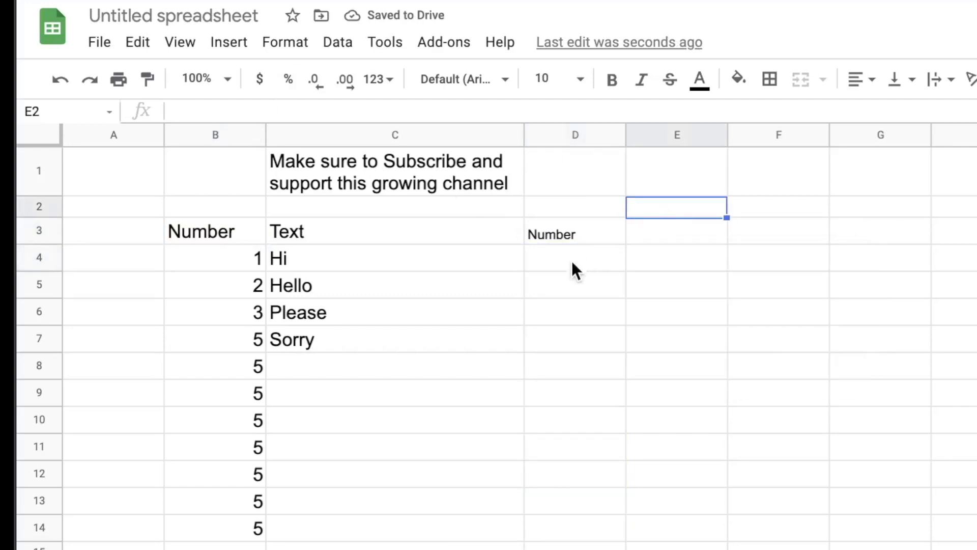
Fill the =B3 formula from cell D3 down to D14.
{"action": "left_click", "coordinate": [575, 234]}
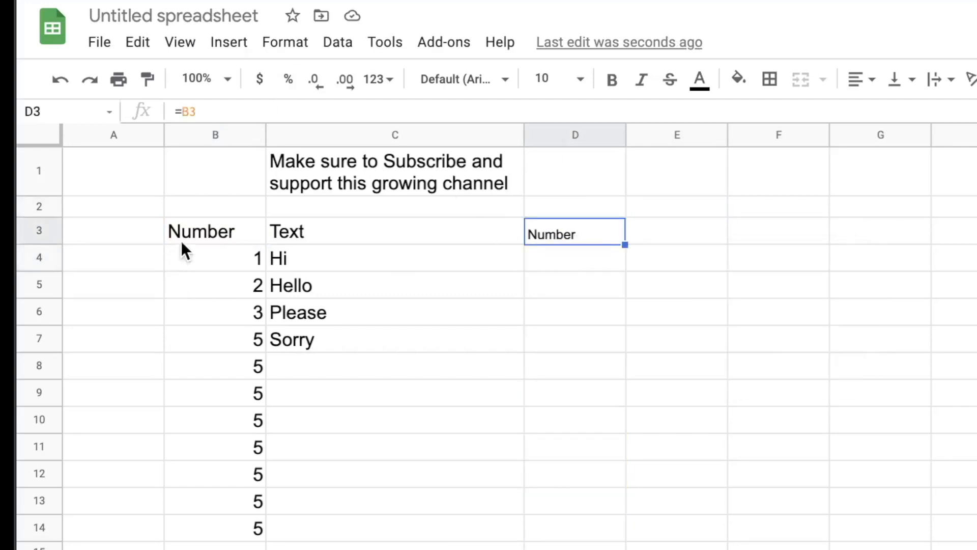
{"action": "left_click", "coordinate": [206, 232]}
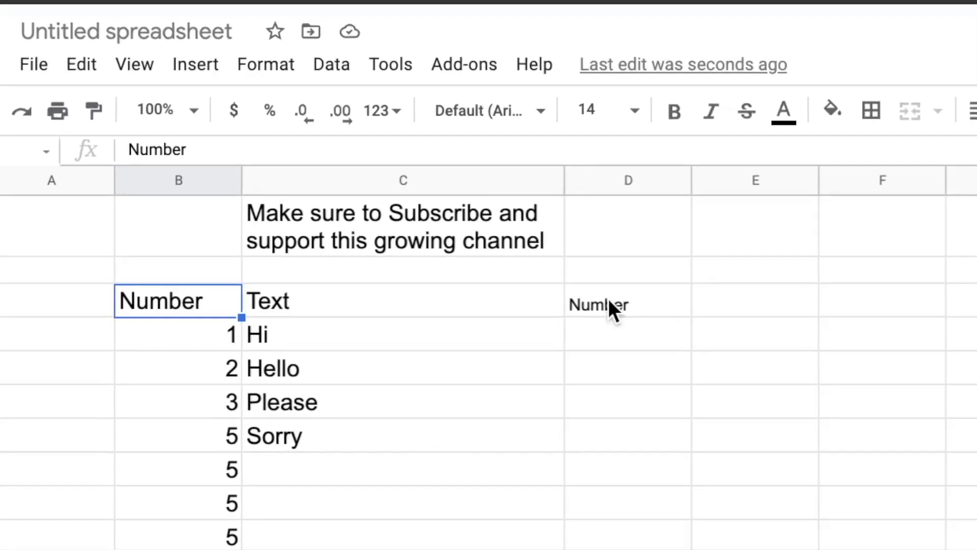
{"action": "left_click", "coordinate": [608, 299]}
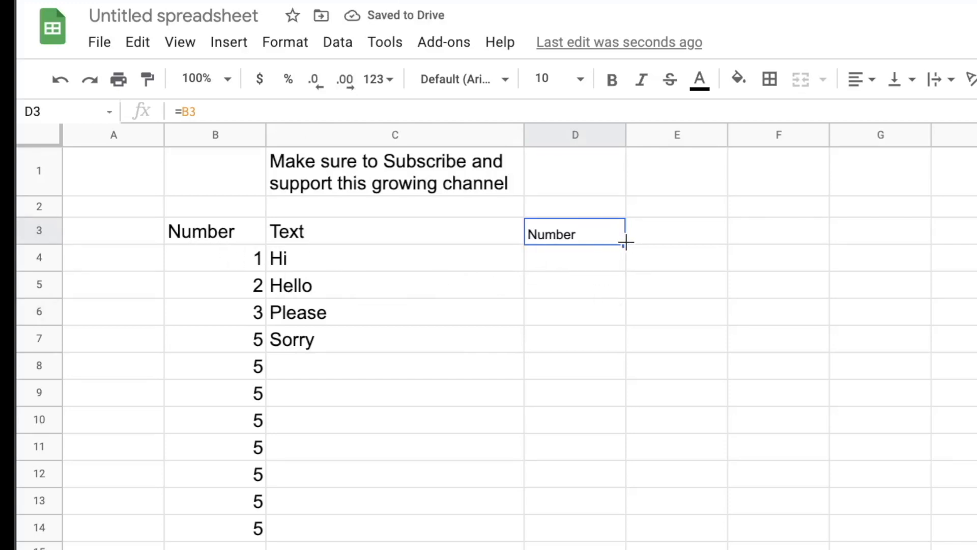
{"action": "left_click_drag", "start_coordinate": [625, 243], "coordinate": [610, 523]}
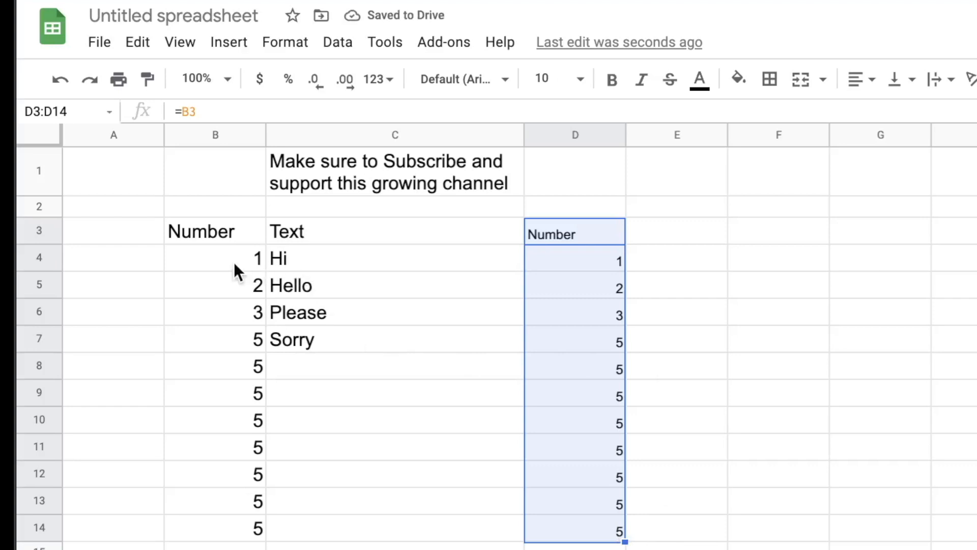
{"action": "left_click", "coordinate": [589, 377]}
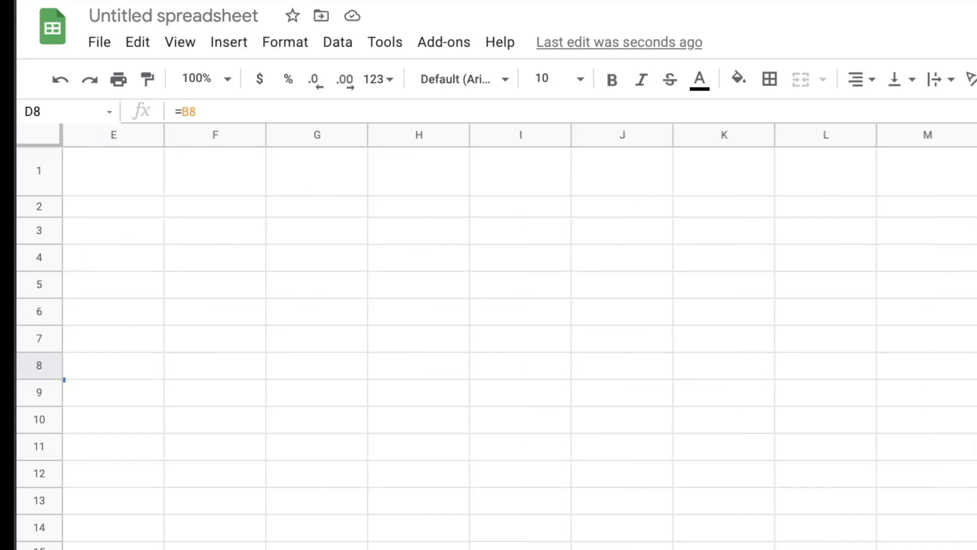
Enter the words Table, Cover and Stand in cells G3, G4 and G5.
{"action": "left_click", "coordinate": [314, 230]}
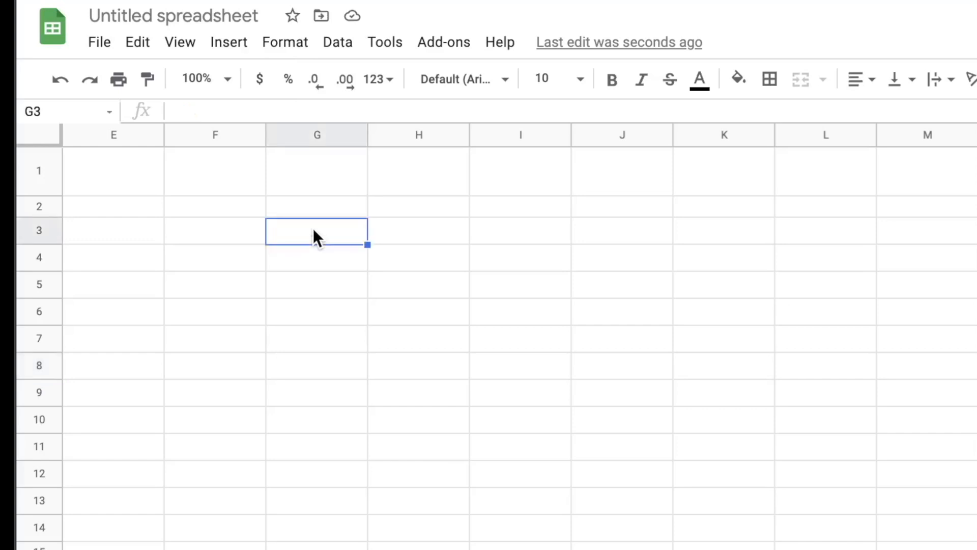
{"action": "type", "text": "T"}
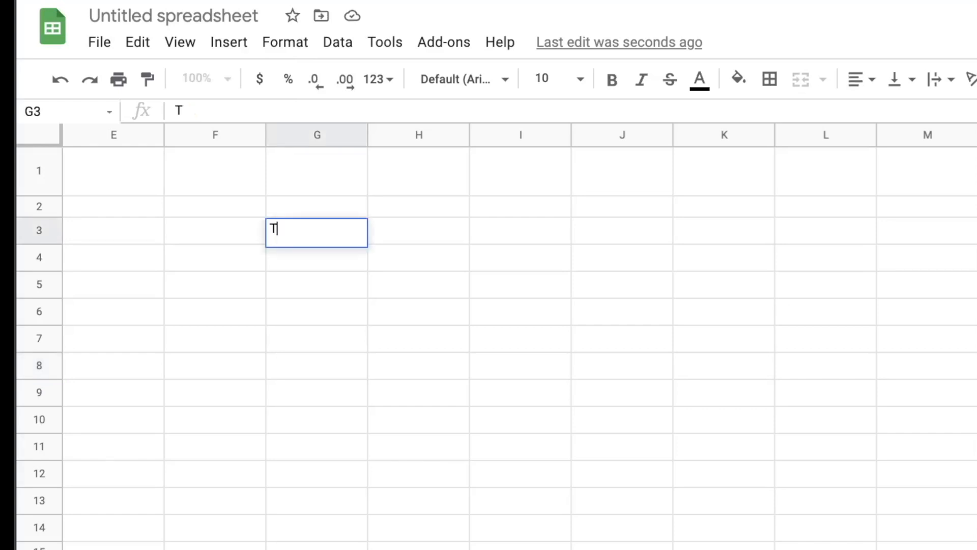
{"action": "type", "text": "able"}
{"action": "key", "text": "Return"}
{"action": "type", "text": "Cover"}
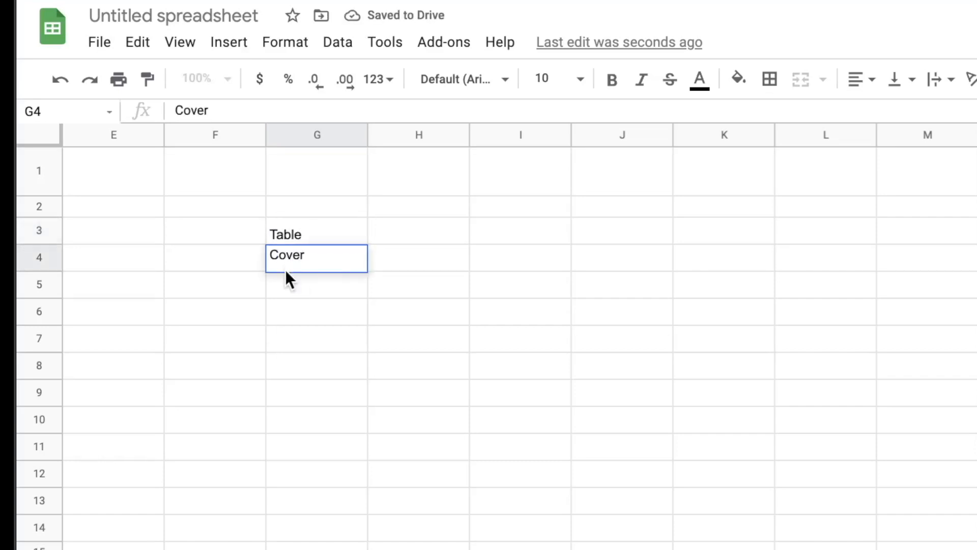
{"action": "key", "text": "Return"}
{"action": "type", "text": "Stand"}
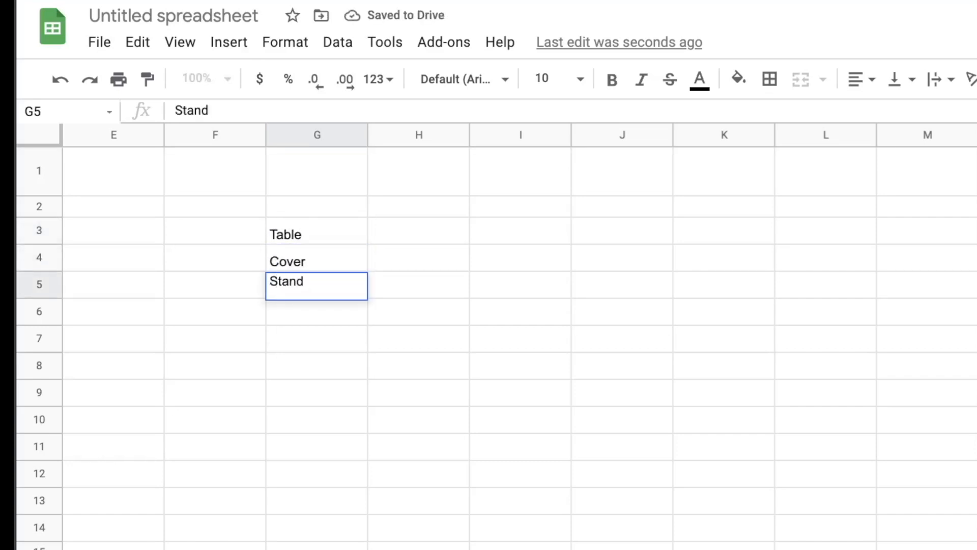
{"action": "left_click", "coordinate": [314, 336]}
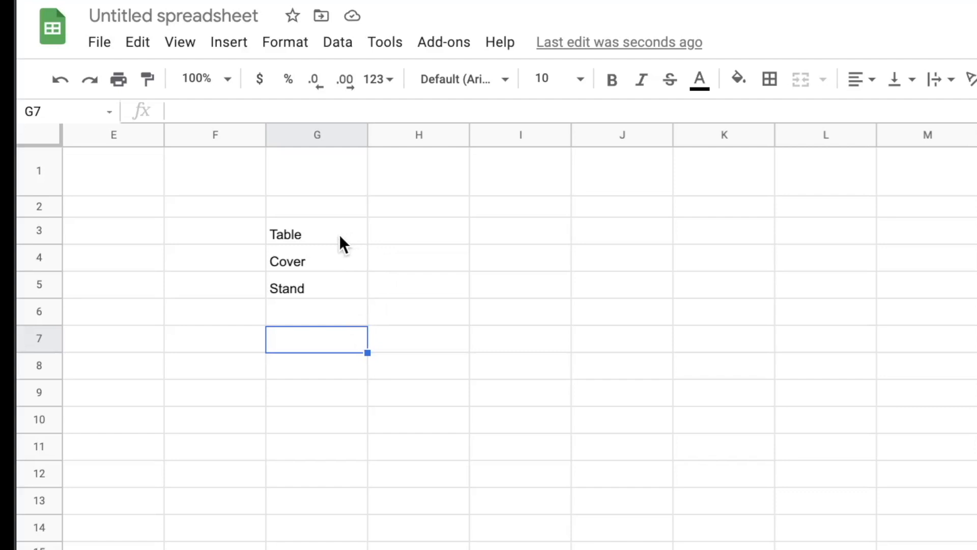
Replace the content of cell G5 with the word Close.
{"action": "left_click", "coordinate": [325, 285]}
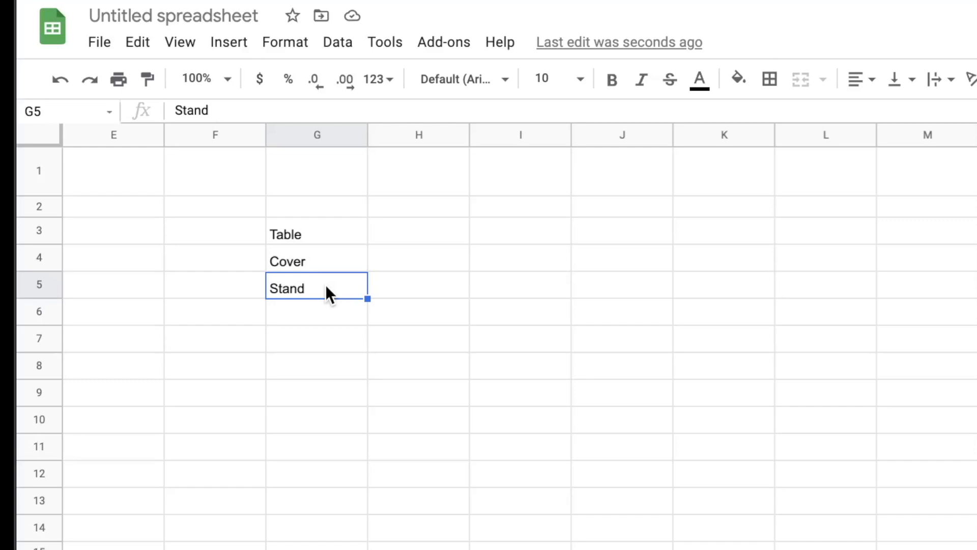
{"action": "type", "text": "Close"}
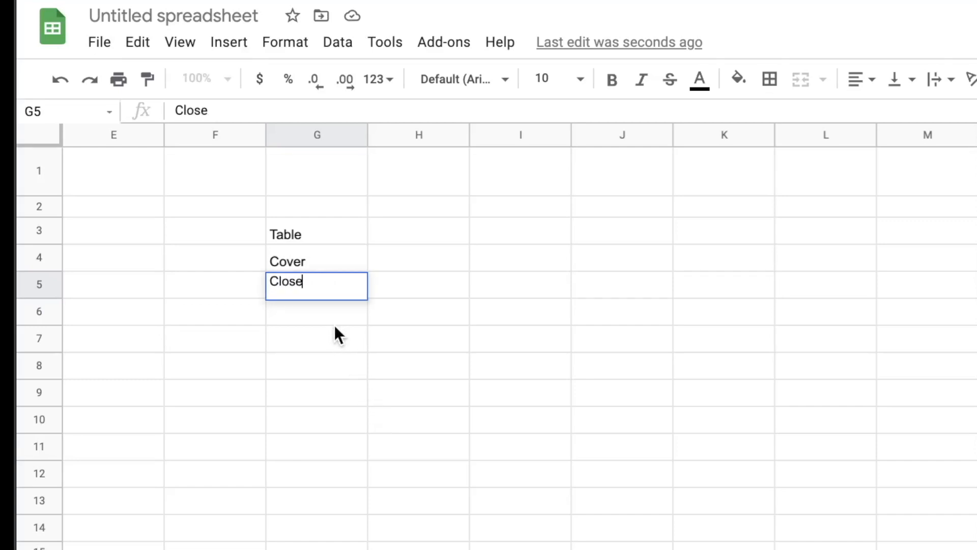
{"action": "key", "text": "Return"}
Edit cell G3 in place, appending the word Cover so the text reads Table Cover.
{"action": "left_click", "coordinate": [319, 266]}
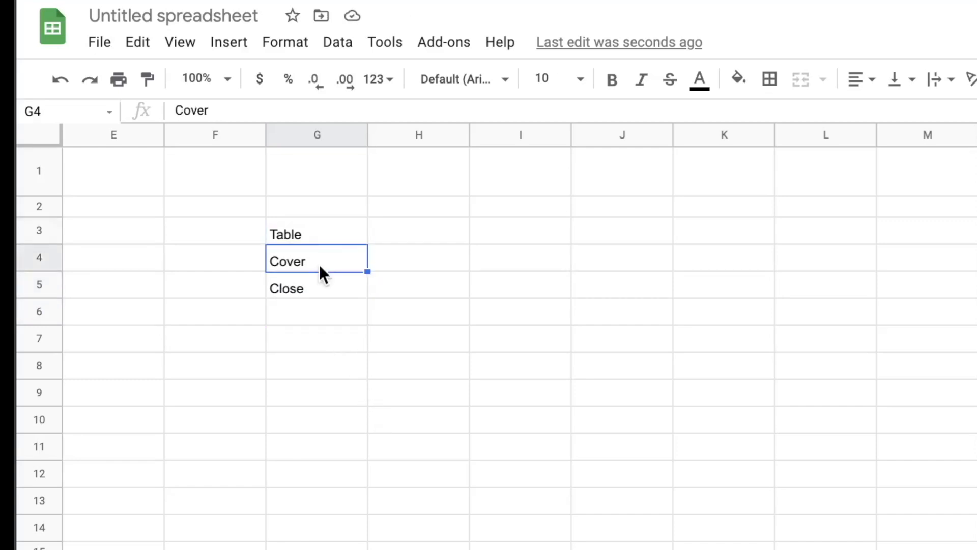
{"action": "left_click", "coordinate": [326, 236]}
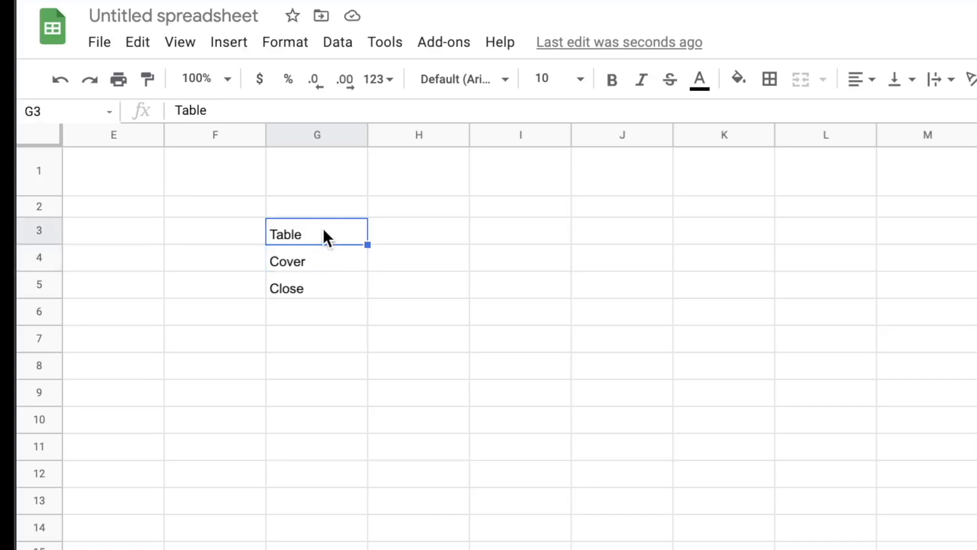
{"action": "key", "text": "F2"}
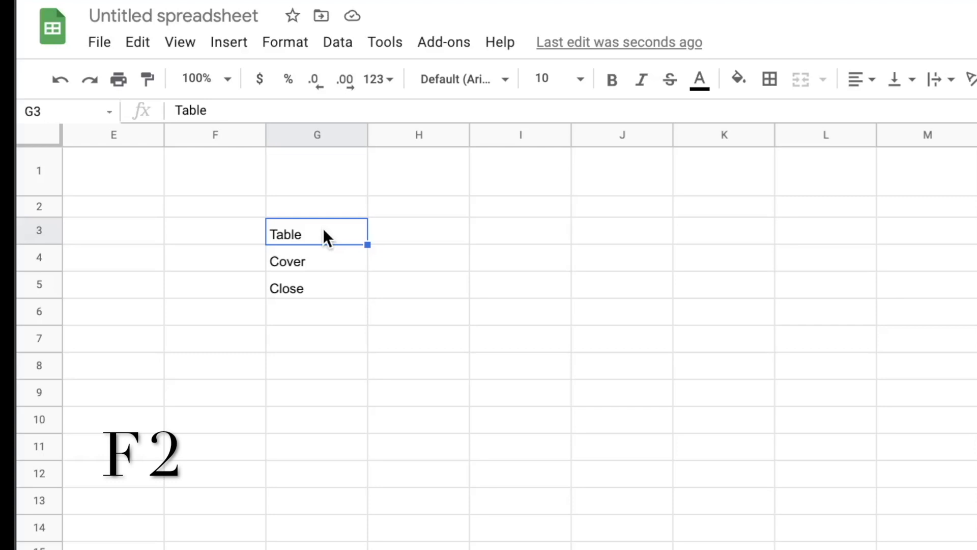
{"action": "key", "text": "F2"}
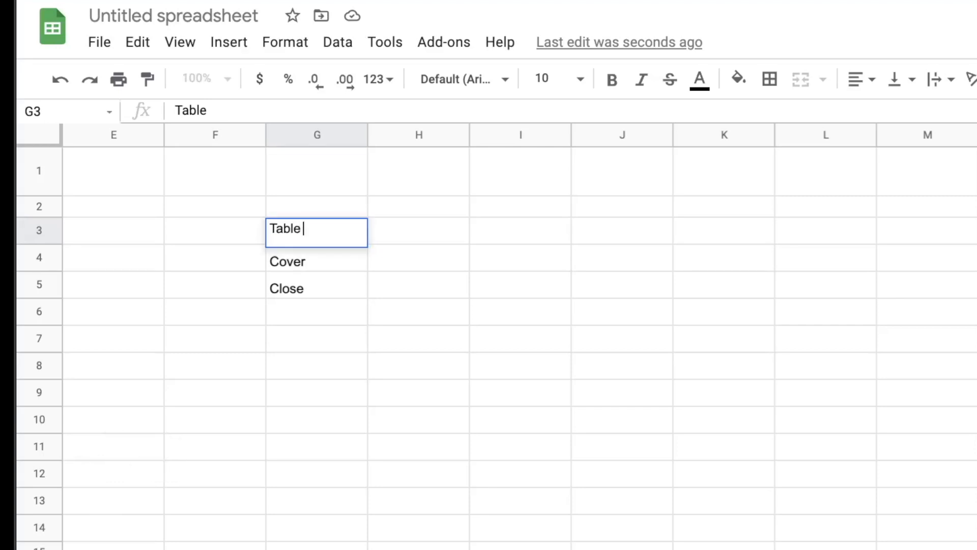
{"action": "type", "text": "Cover"}
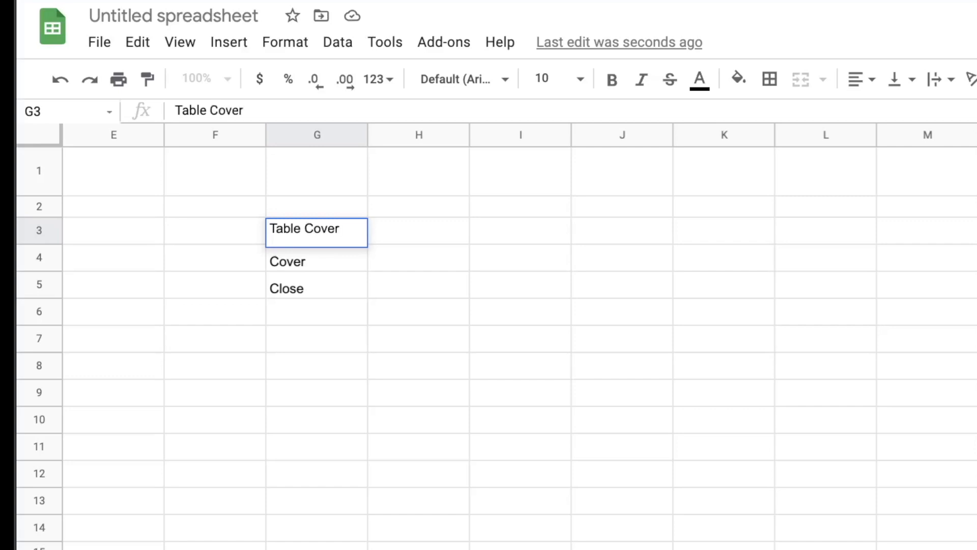
{"action": "left_click", "coordinate": [338, 265]}
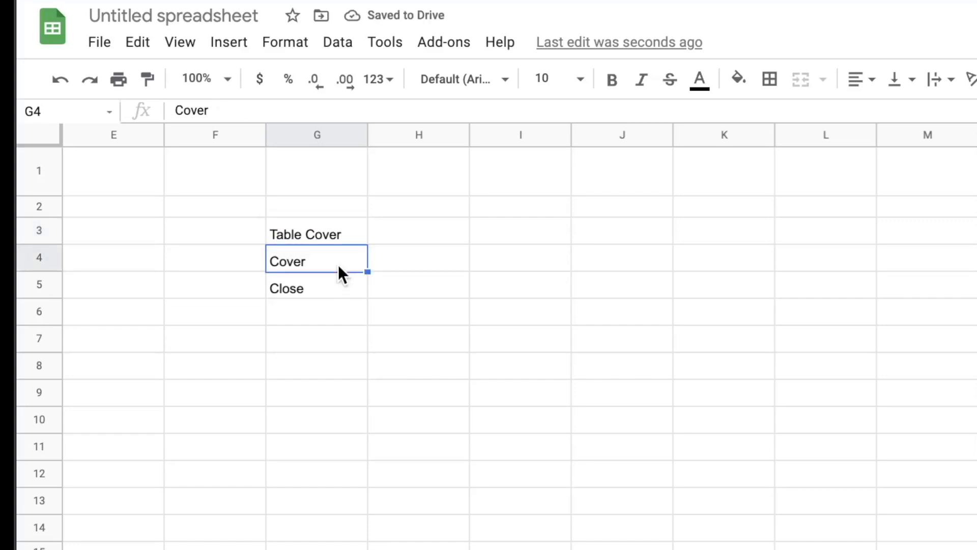
Insert a line break after Table Cover inside cell G3 and add Radiate on the new line.
{"action": "left_click", "coordinate": [346, 234]}
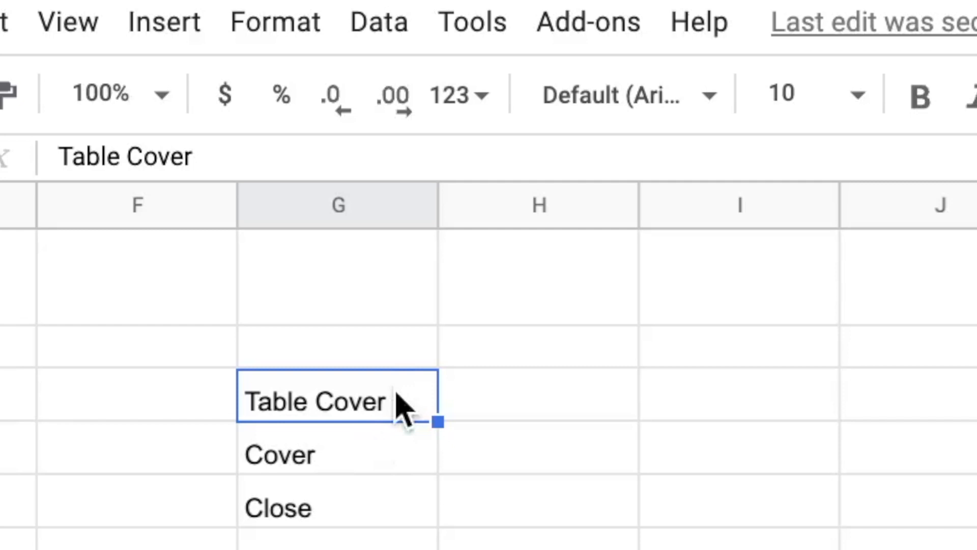
{"action": "key", "text": "Return"}
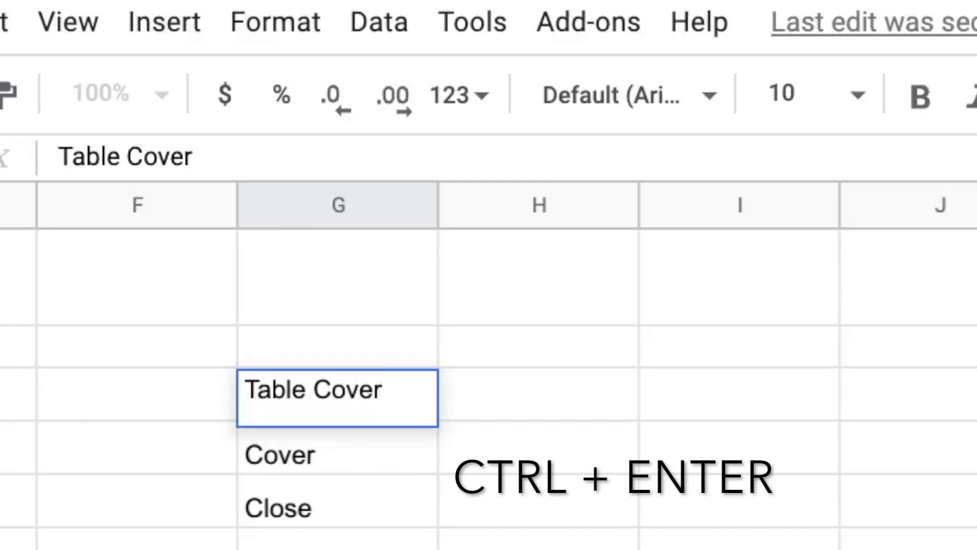
{"action": "key", "text": "ctrl+Return"}
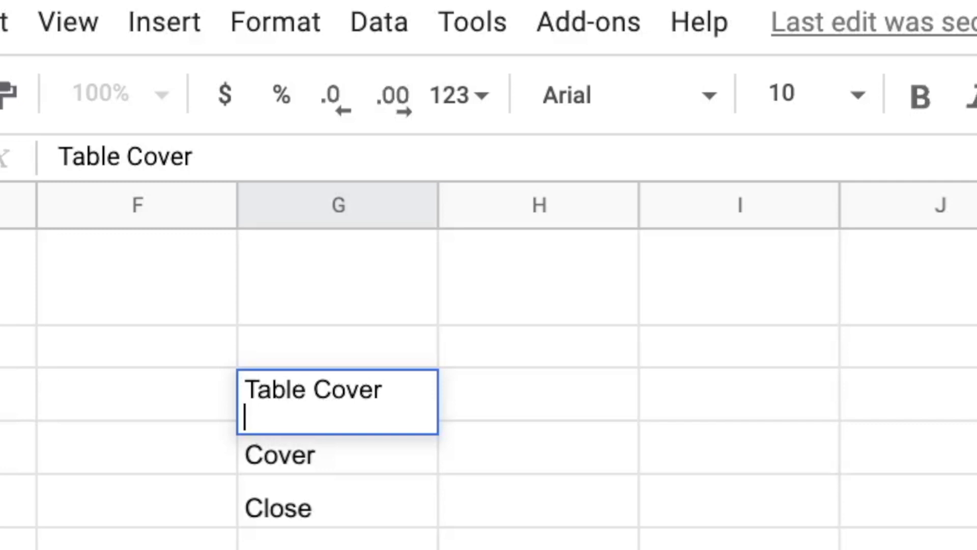
{"action": "type", "text": "Radiate"}
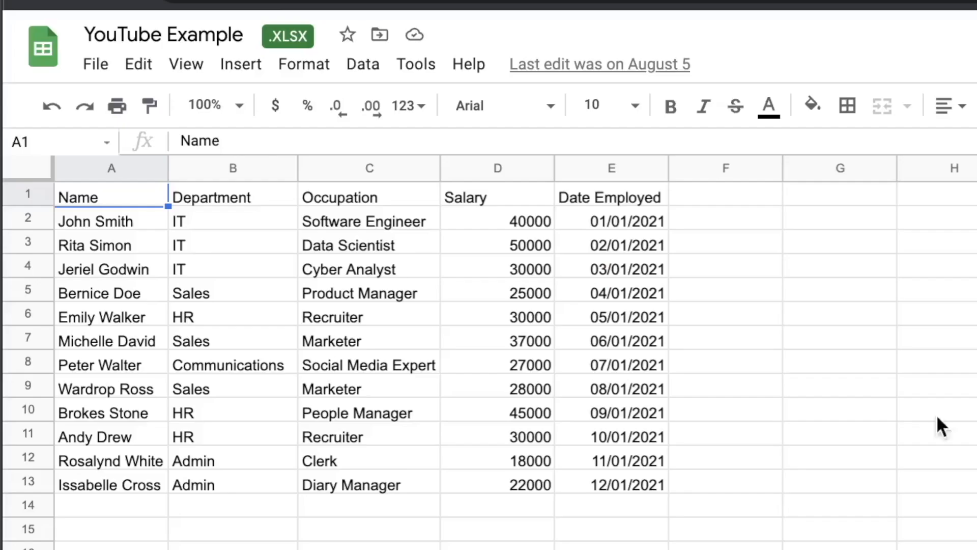
Look through the employee table and the empty rows below it, checking whether the header row stays in view.
{"action": "left_click", "coordinate": [775, 503]}
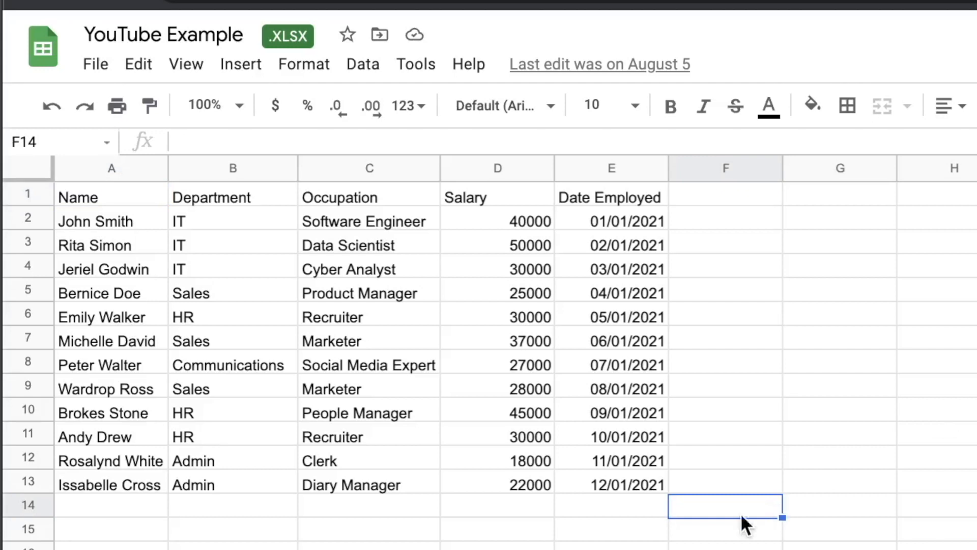
{"action": "scroll", "coordinate": [488, 356], "scroll_direction": "down", "scroll_amount": 8}
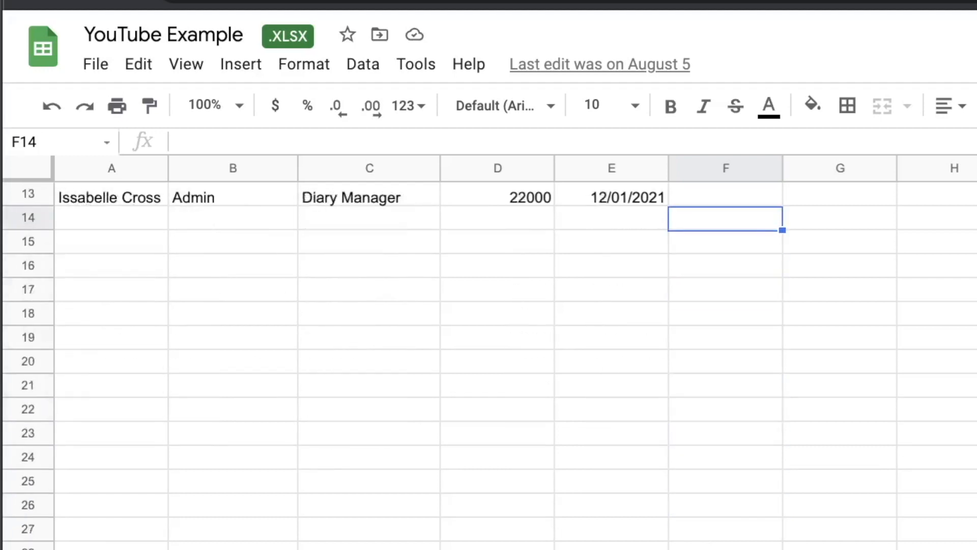
{"action": "scroll", "coordinate": [489, 356], "scroll_direction": "down", "scroll_amount": 3}
{"action": "scroll", "coordinate": [488, 356], "scroll_direction": "up", "scroll_amount": 11}
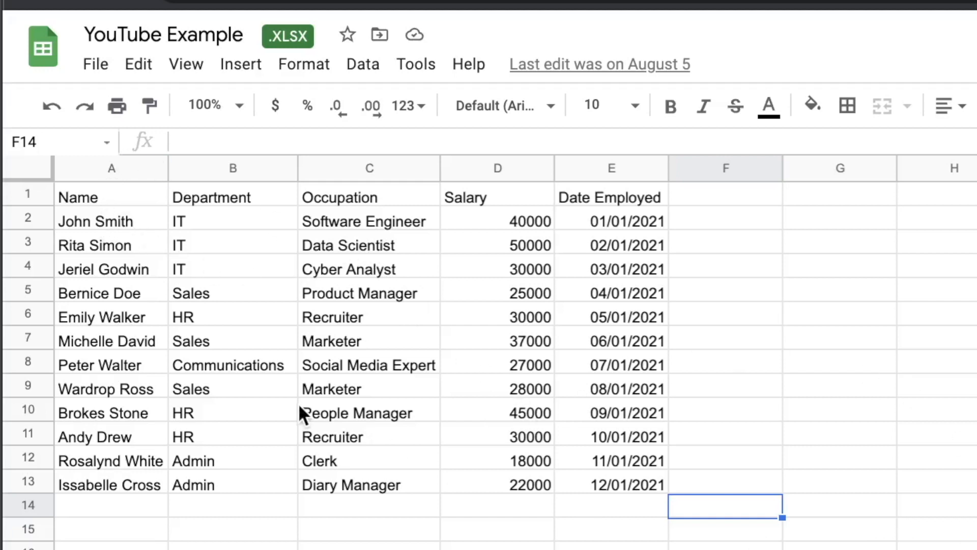
Freeze the sheet's rows up to row 1, which holds the table headers.
{"action": "left_click", "coordinate": [44, 192]}
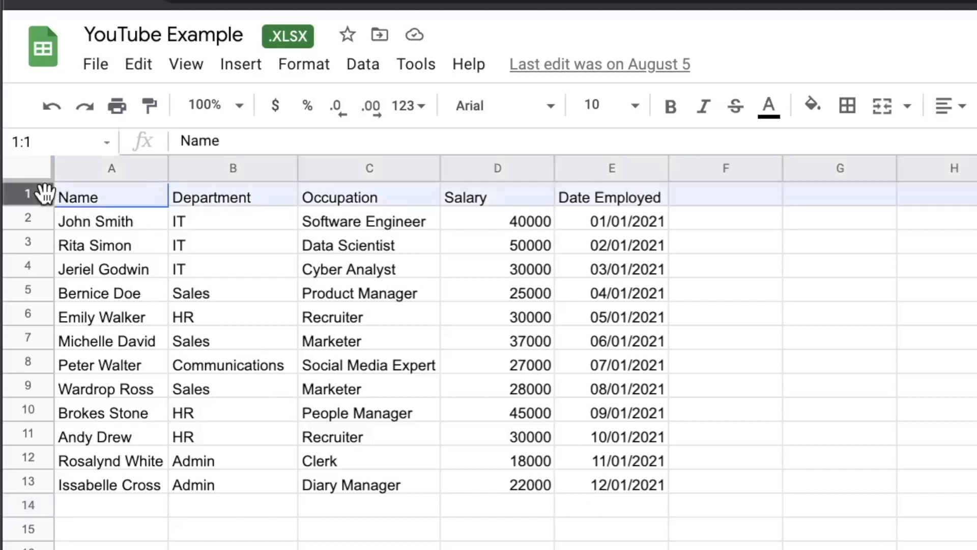
{"action": "left_click", "coordinate": [759, 348]}
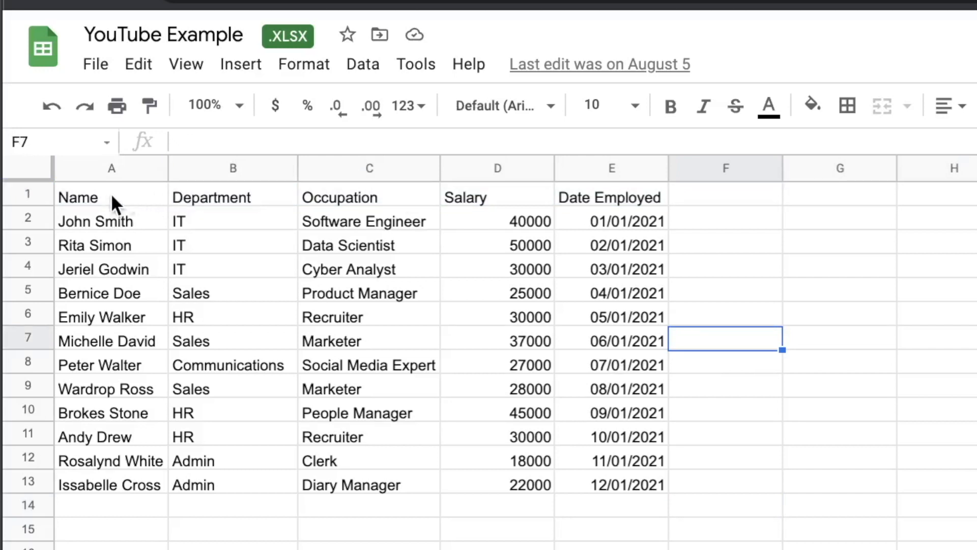
{"action": "left_click", "coordinate": [35, 192]}
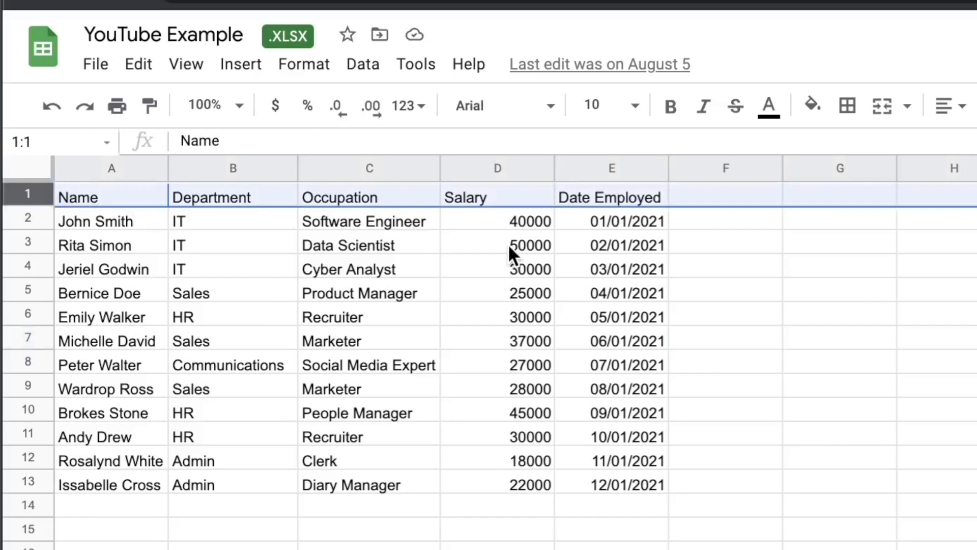
{"action": "left_click", "coordinate": [186, 68]}
{"action": "mouse_move", "coordinate": [238, 115]}
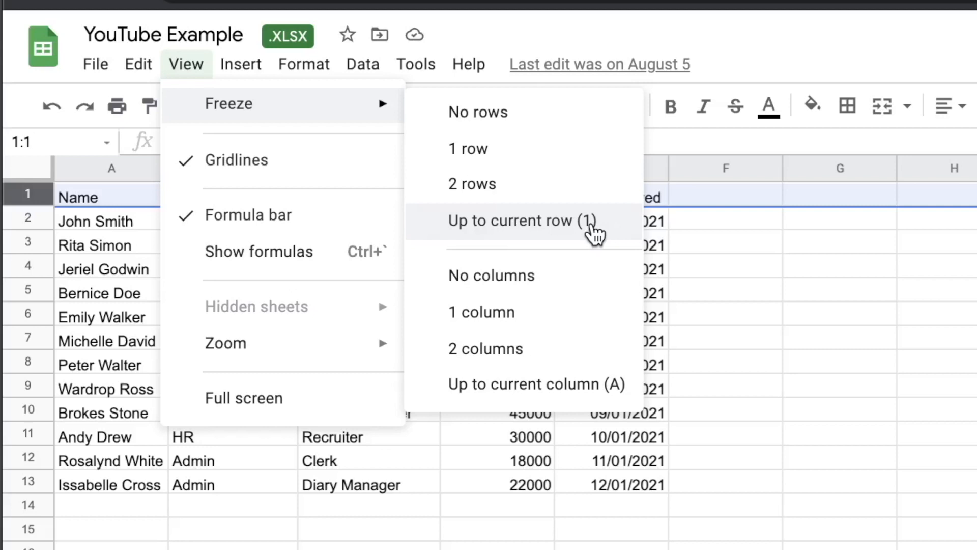
{"action": "left_click", "coordinate": [593, 232]}
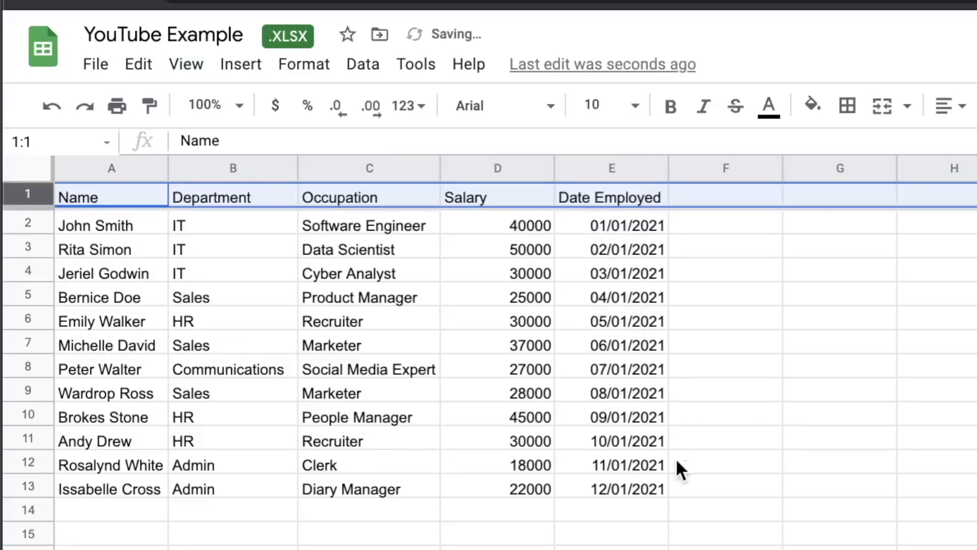
Check the frozen header row by moving down past the employee data and back to the first rows.
{"action": "left_click", "coordinate": [685, 549]}
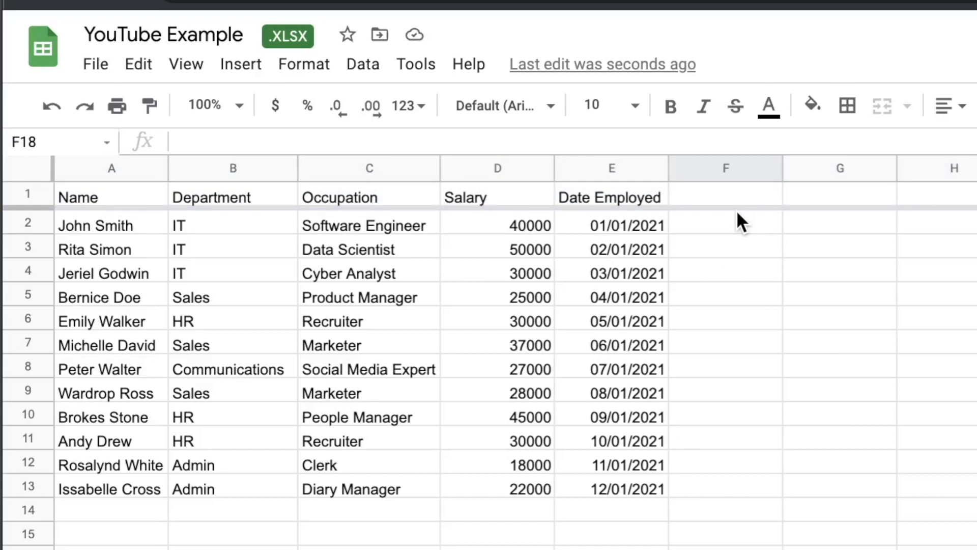
{"action": "scroll", "coordinate": [519, 423], "scroll_direction": "down", "scroll_amount": 15}
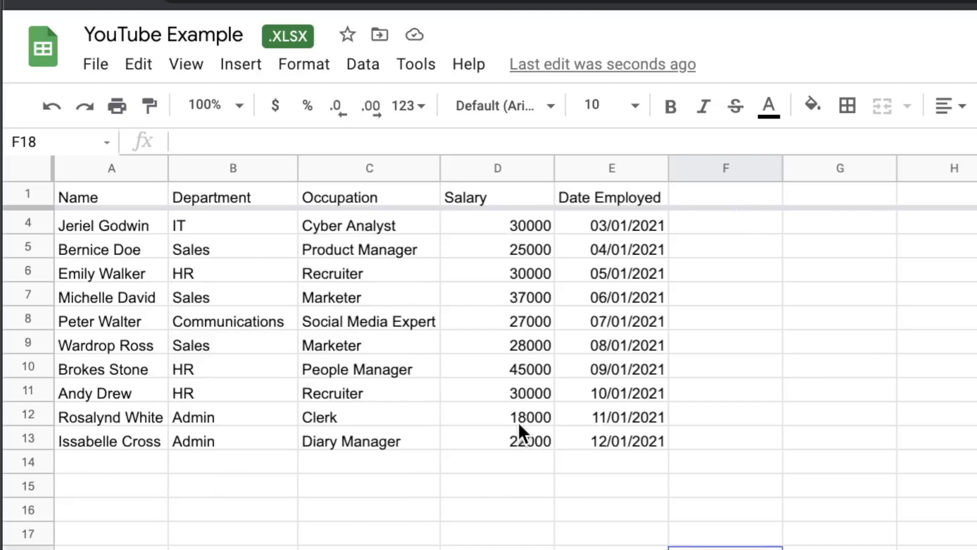
{"action": "scroll", "coordinate": [518, 424], "scroll_direction": "down", "scroll_amount": 1}
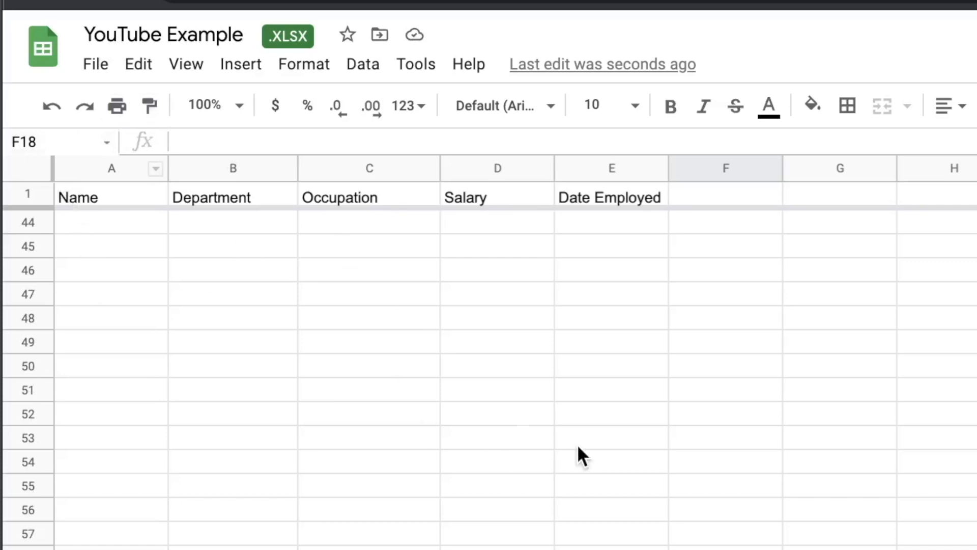
{"action": "scroll", "coordinate": [464, 310], "scroll_direction": "up", "scroll_amount": 14}
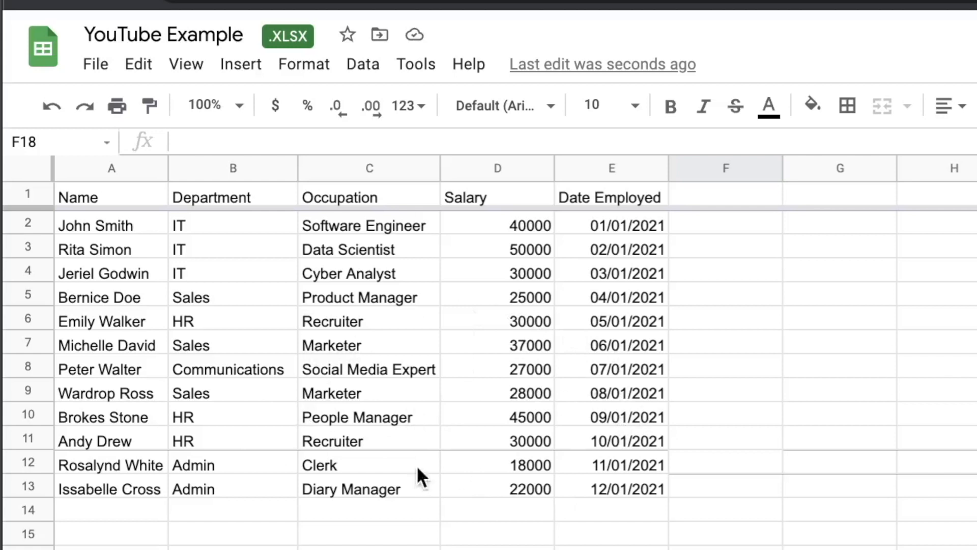
{"action": "left_click", "coordinate": [455, 421]}
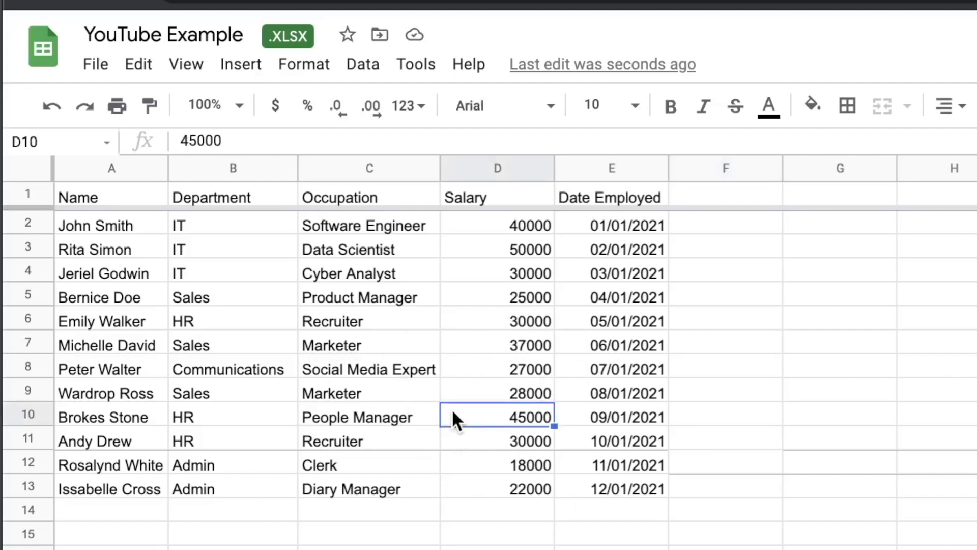
{"action": "left_click", "coordinate": [516, 171]}
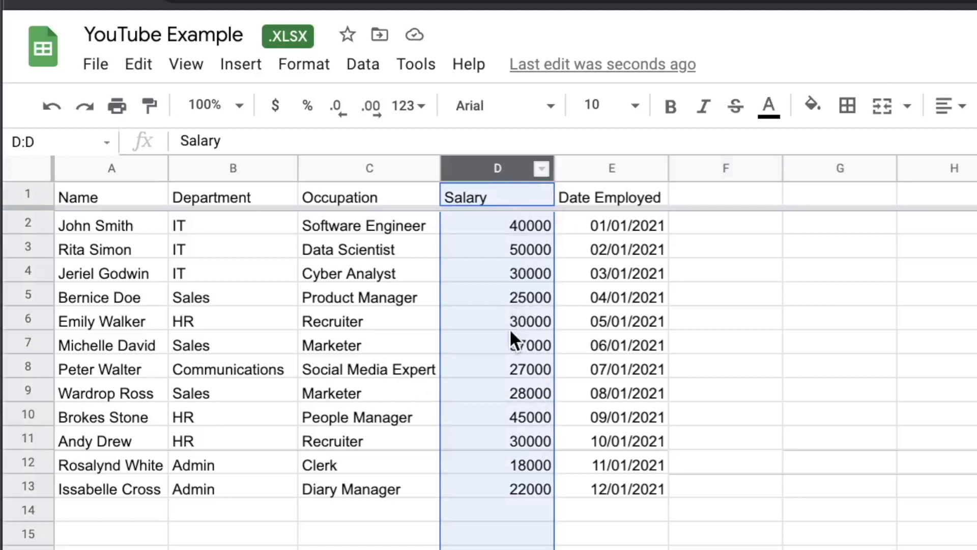
{"action": "left_click", "coordinate": [661, 288]}
{"action": "left_click", "coordinate": [446, 276]}
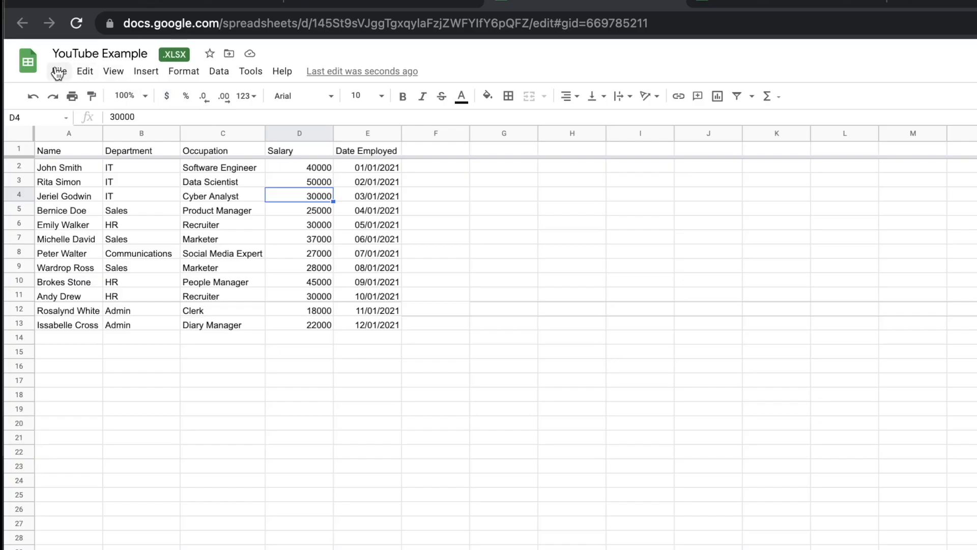
Set the spreadsheet's locale to United Kingdom, keep the Pacific Time zone, and save and reload the file.
{"action": "left_click", "coordinate": [96, 64]}
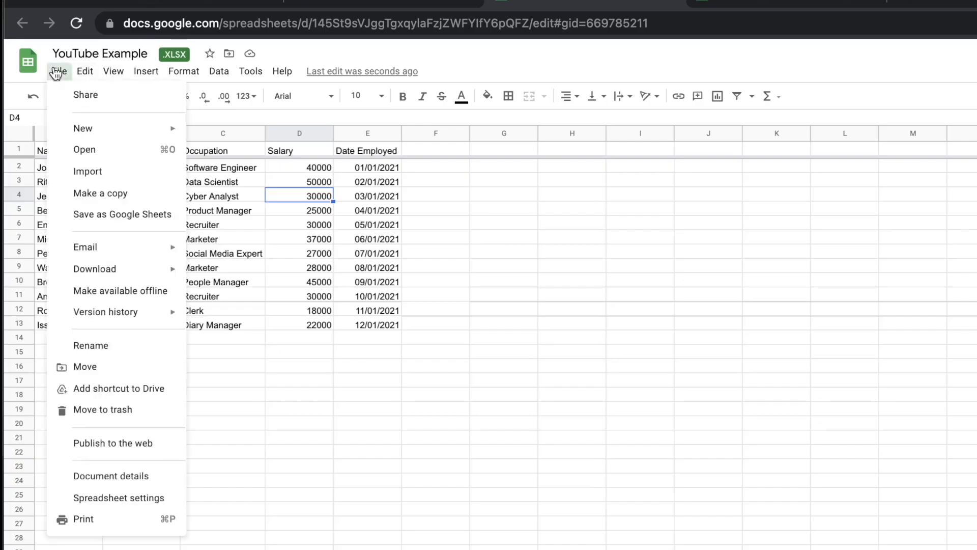
{"action": "left_click", "coordinate": [116, 499]}
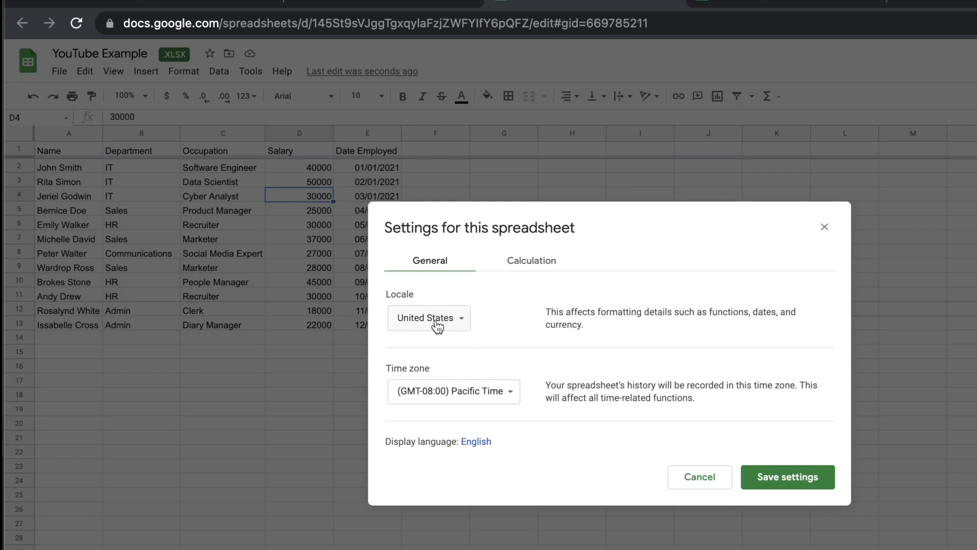
{"action": "left_click", "coordinate": [464, 322]}
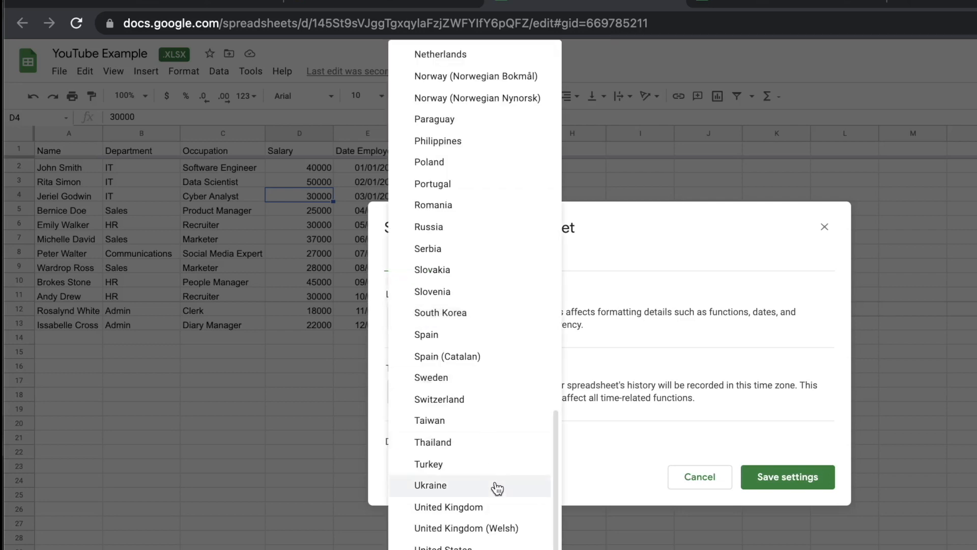
{"action": "left_click", "coordinate": [492, 509]}
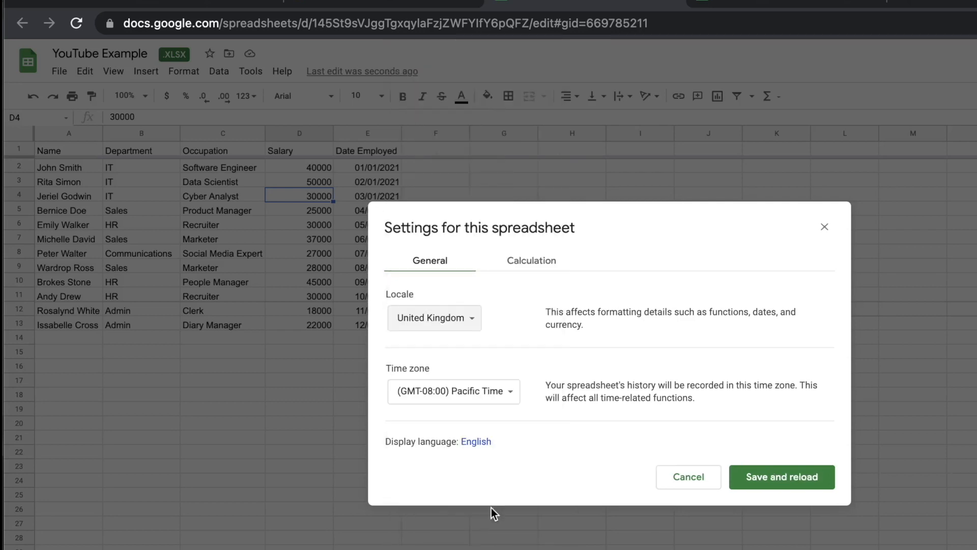
{"action": "left_click", "coordinate": [504, 402]}
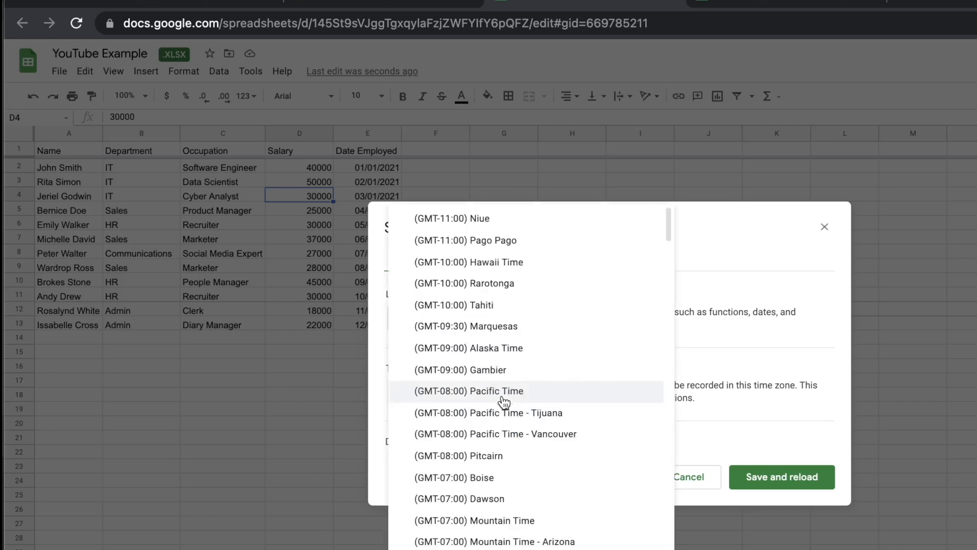
{"action": "key", "text": "Escape"}
{"action": "left_click", "coordinate": [760, 478]}
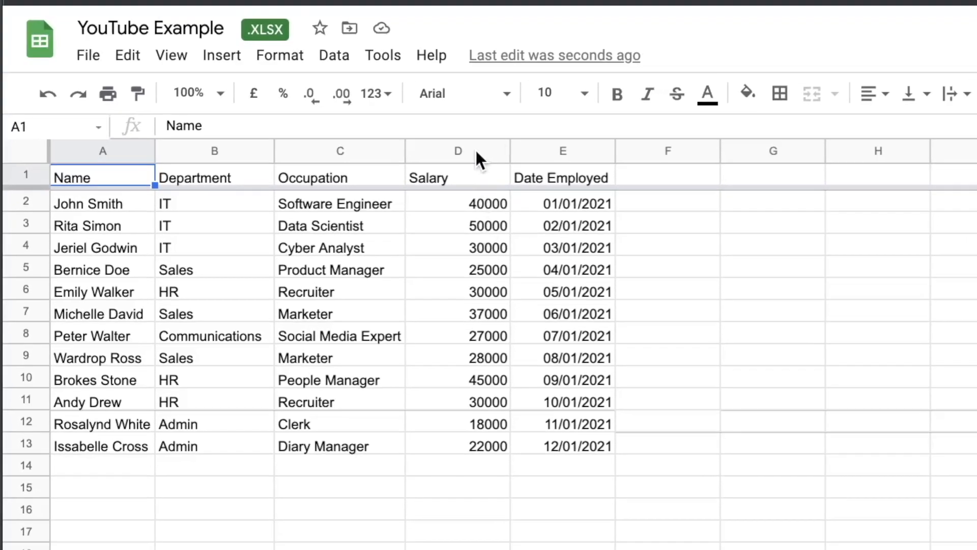
Format the whole Salary column (D) as pound currency.
{"action": "left_click", "coordinate": [615, 188]}
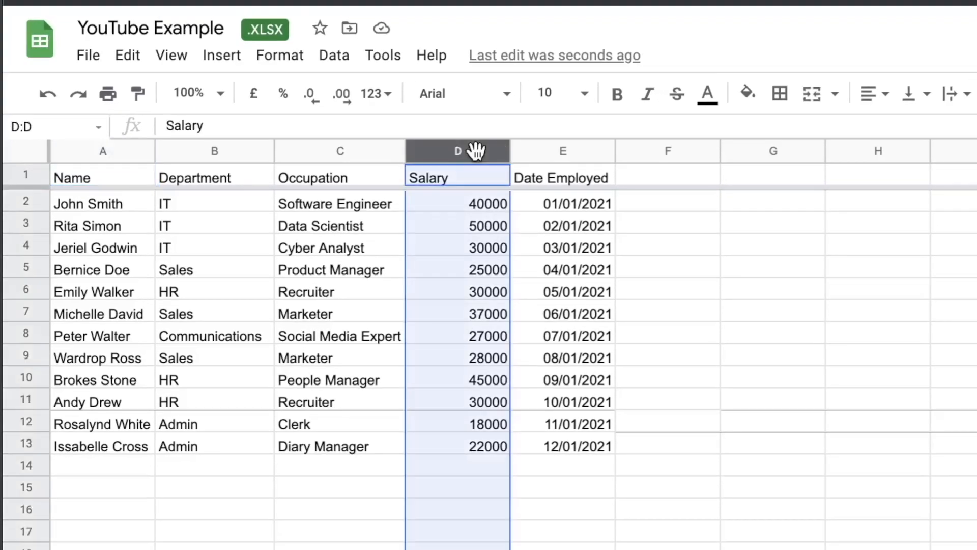
{"action": "left_click", "coordinate": [253, 97]}
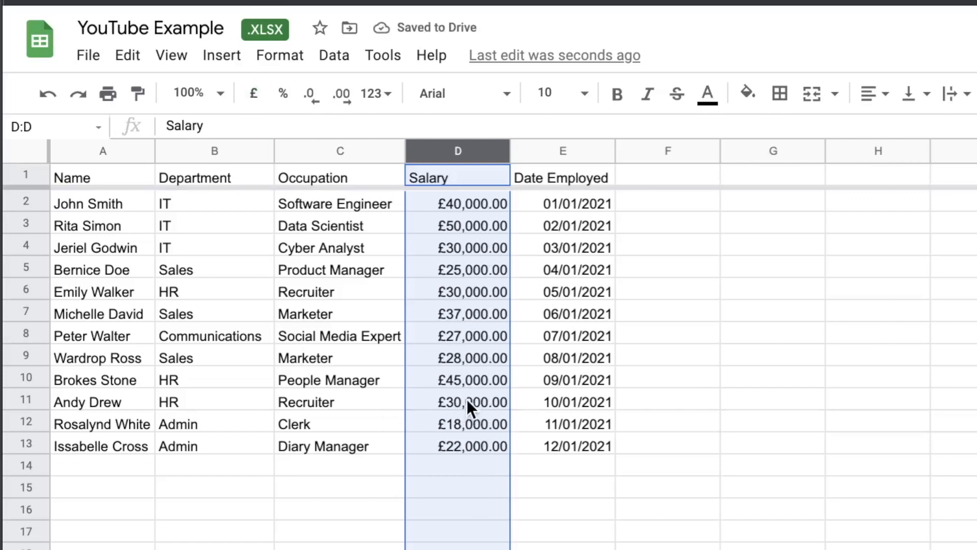
{"action": "left_click", "coordinate": [548, 476]}
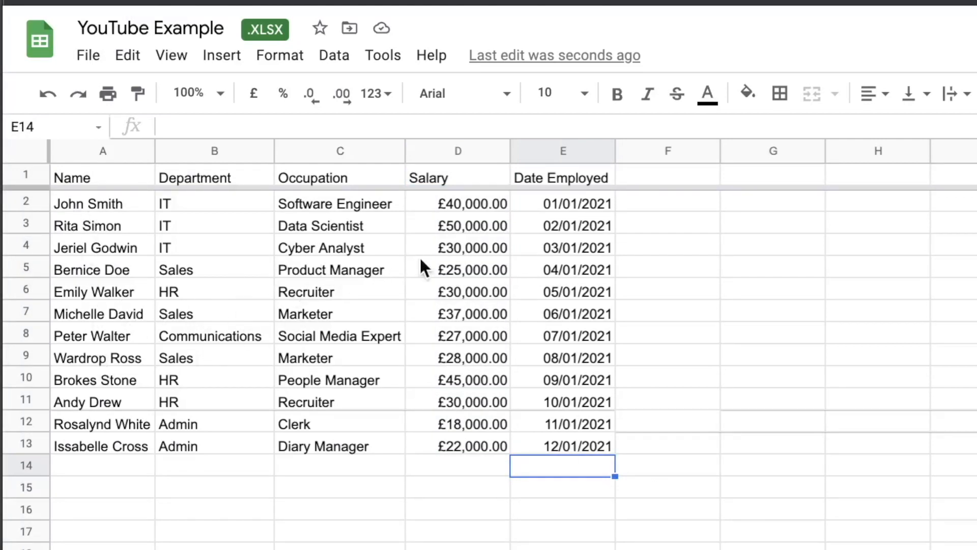
Format the whole Name column (A) as plain text.
{"action": "left_click", "coordinate": [86, 317]}
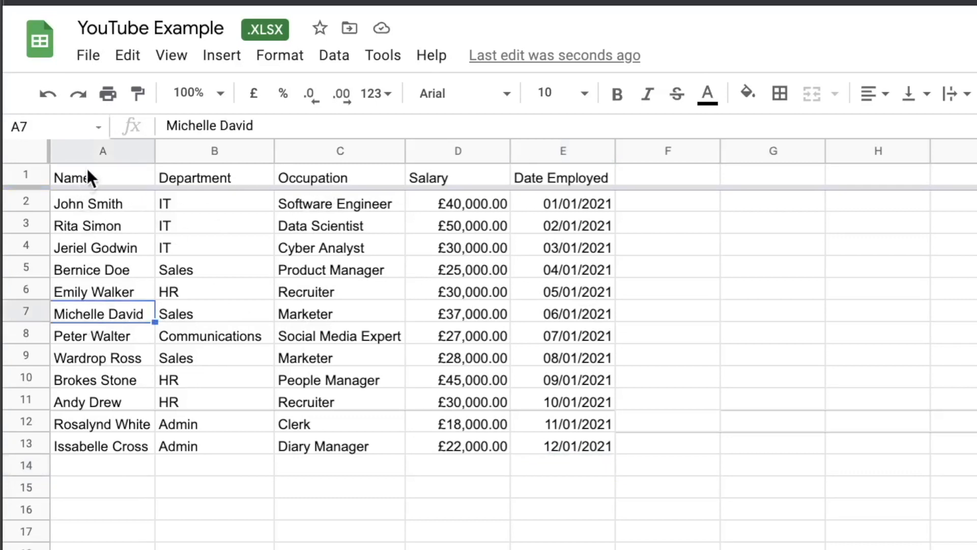
{"action": "left_click", "coordinate": [106, 149]}
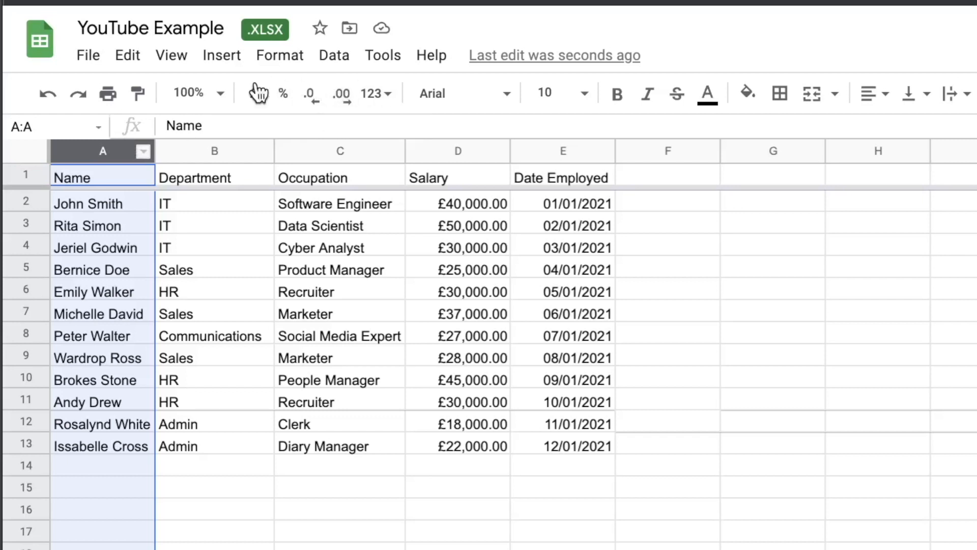
{"action": "left_click", "coordinate": [388, 96]}
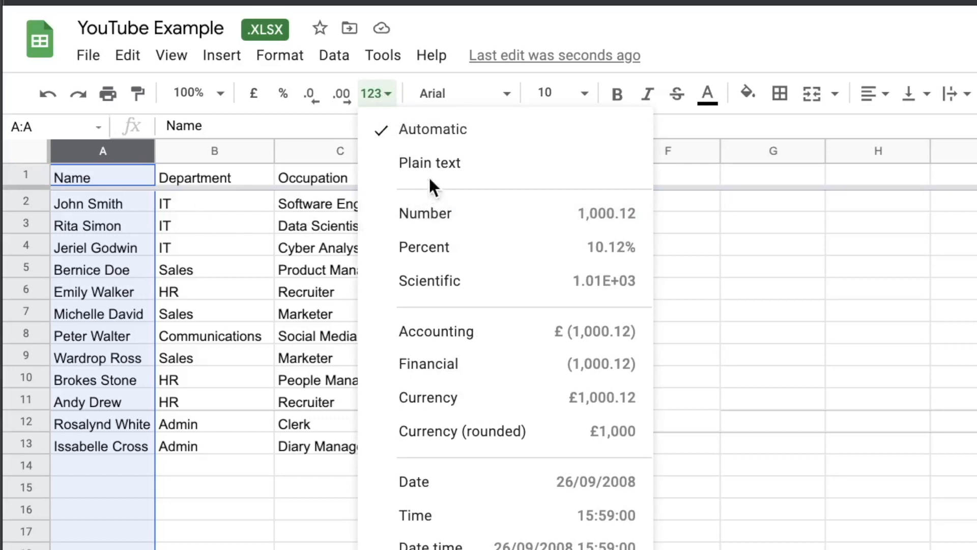
{"action": "left_click", "coordinate": [443, 169]}
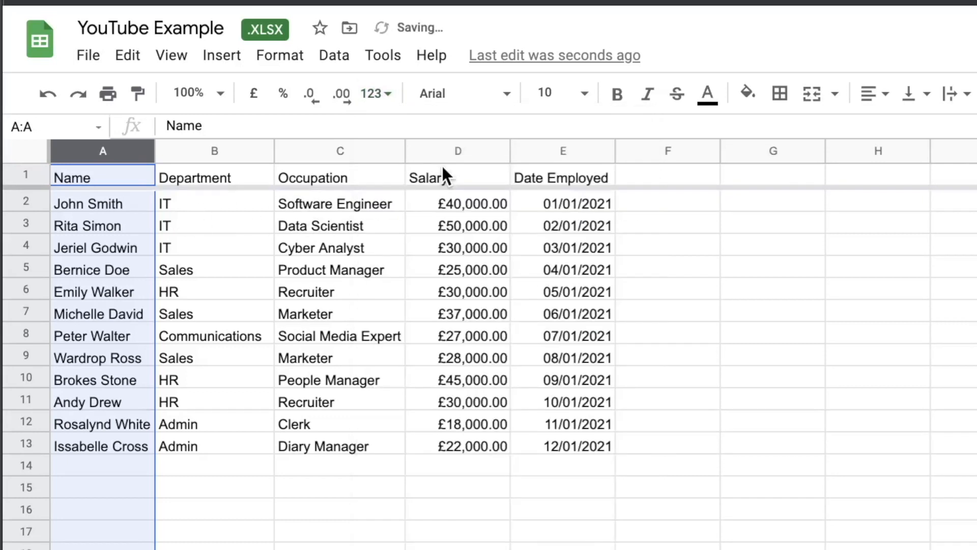
Apply the plain text format to the Department column (B) and the Occupation column (C).
{"action": "left_click", "coordinate": [239, 148]}
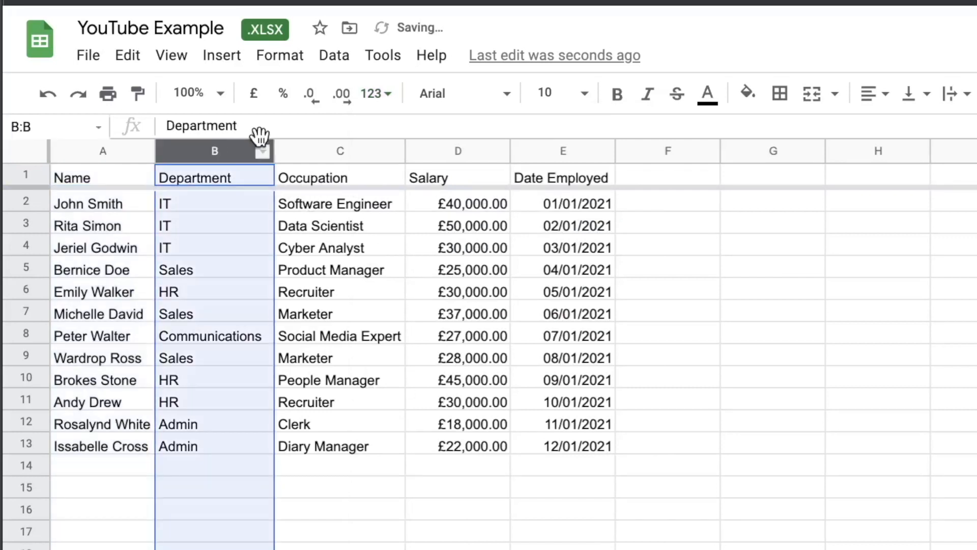
{"action": "left_click", "coordinate": [377, 95]}
{"action": "left_click", "coordinate": [397, 178]}
{"action": "left_click", "coordinate": [348, 152]}
{"action": "left_click", "coordinate": [390, 97]}
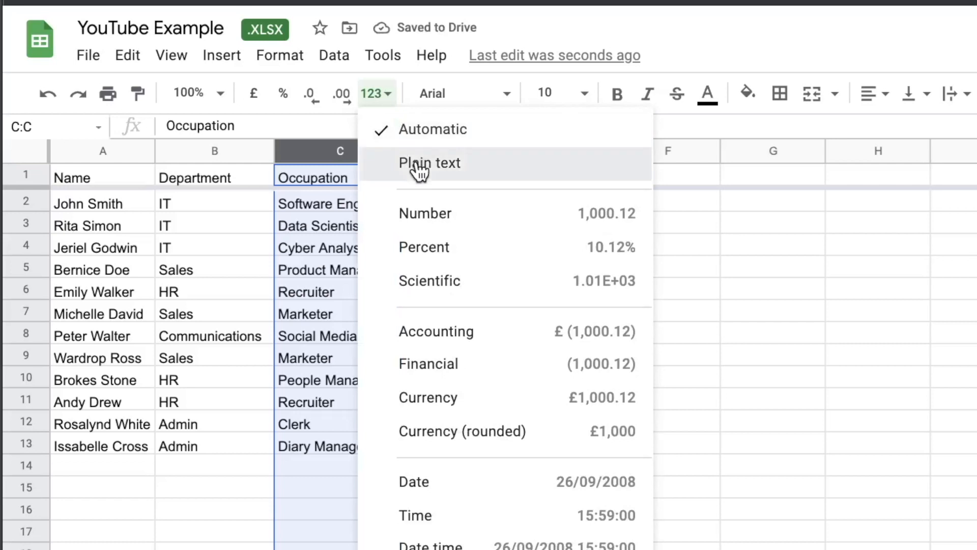
{"action": "left_click", "coordinate": [392, 168]}
Check which number format is applied to the Salary column, leaving it as it is.
{"action": "left_click", "coordinate": [451, 145]}
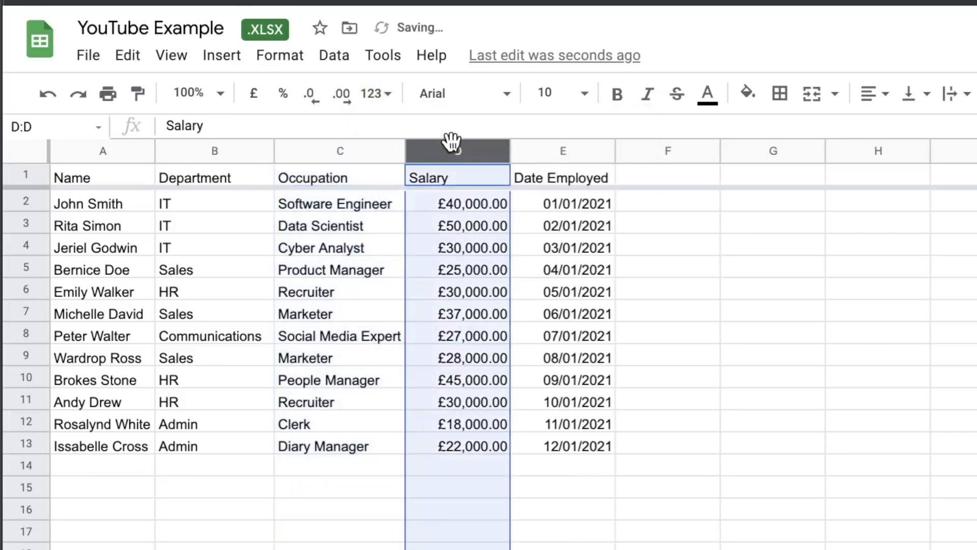
{"action": "left_click", "coordinate": [385, 97]}
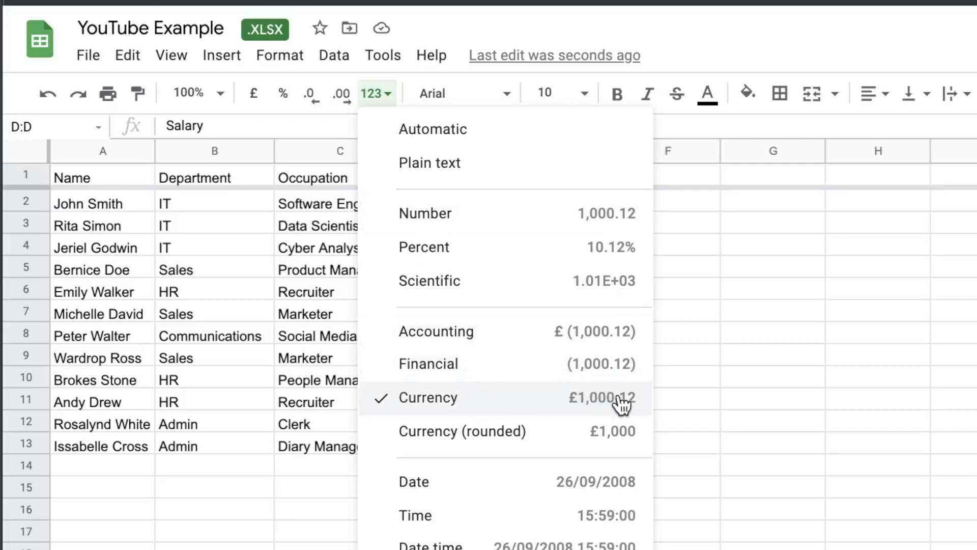
{"action": "left_click", "coordinate": [700, 350]}
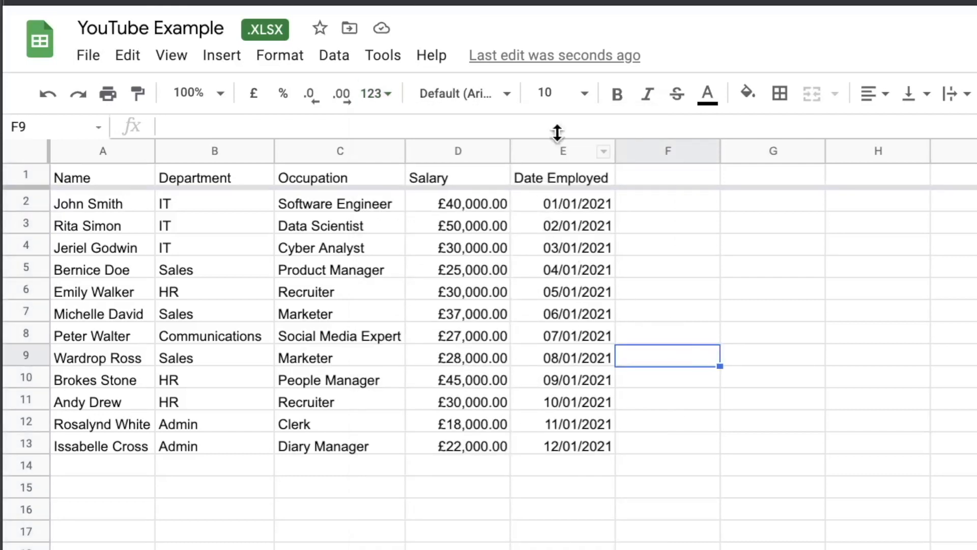
Format the whole Date Employed column (E) as a date and check the applied number format.
{"action": "left_click", "coordinate": [557, 150]}
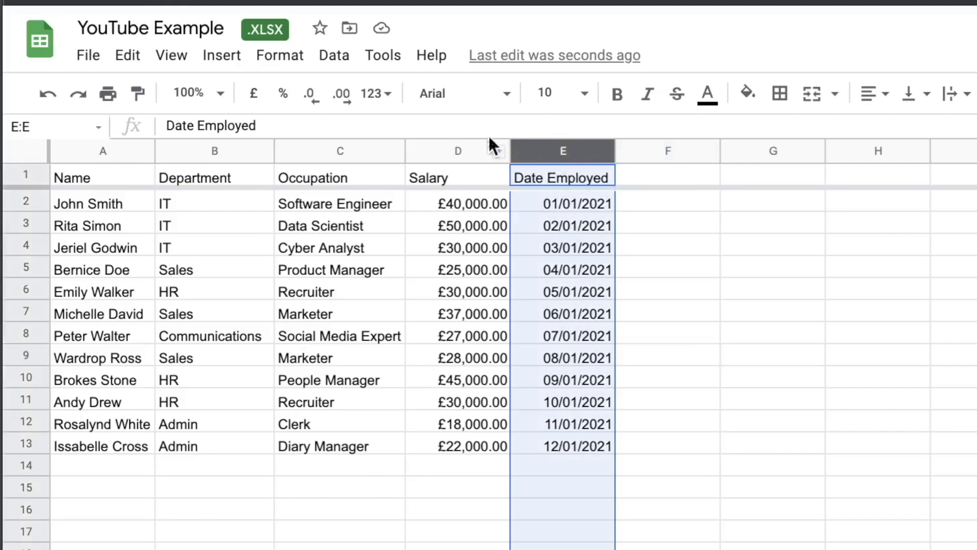
{"action": "left_click", "coordinate": [383, 96]}
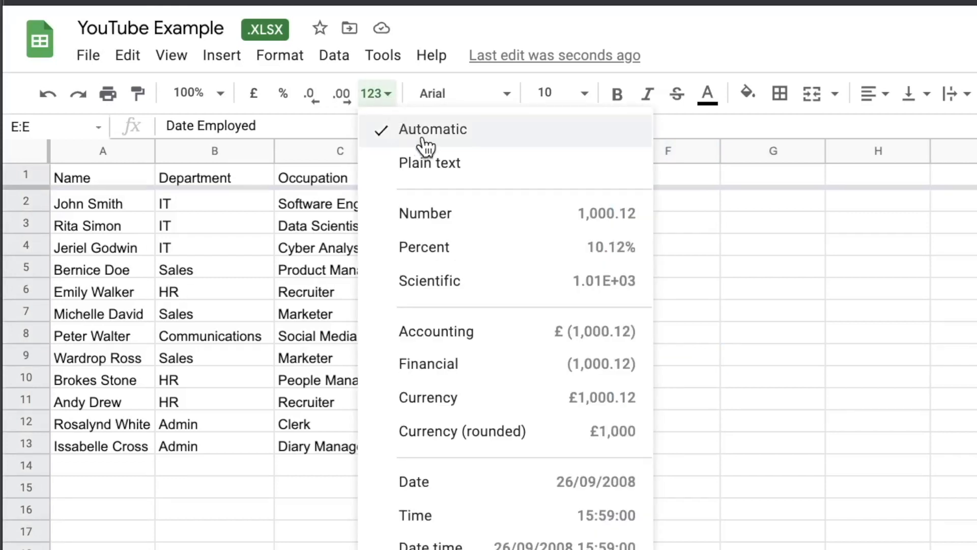
{"action": "left_click", "coordinate": [456, 482]}
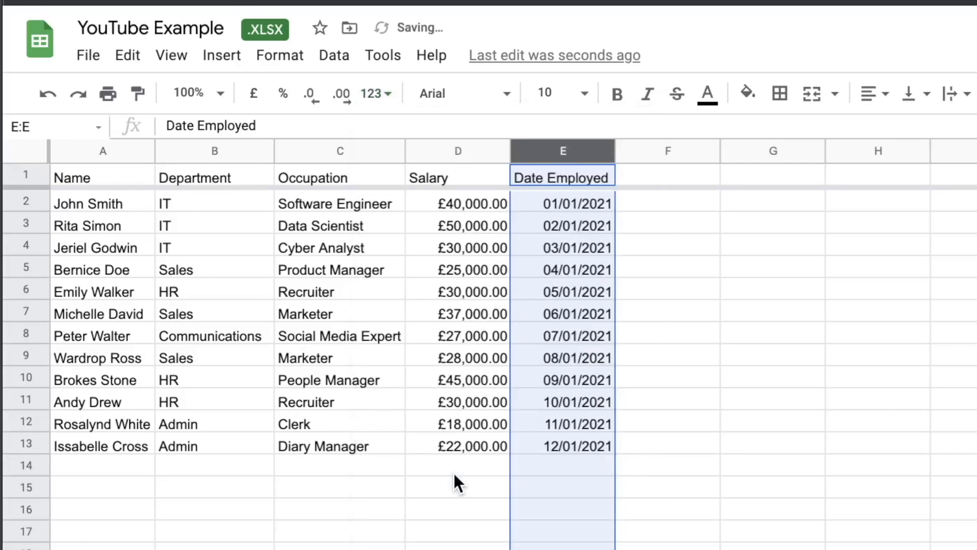
{"action": "left_click", "coordinate": [379, 94]}
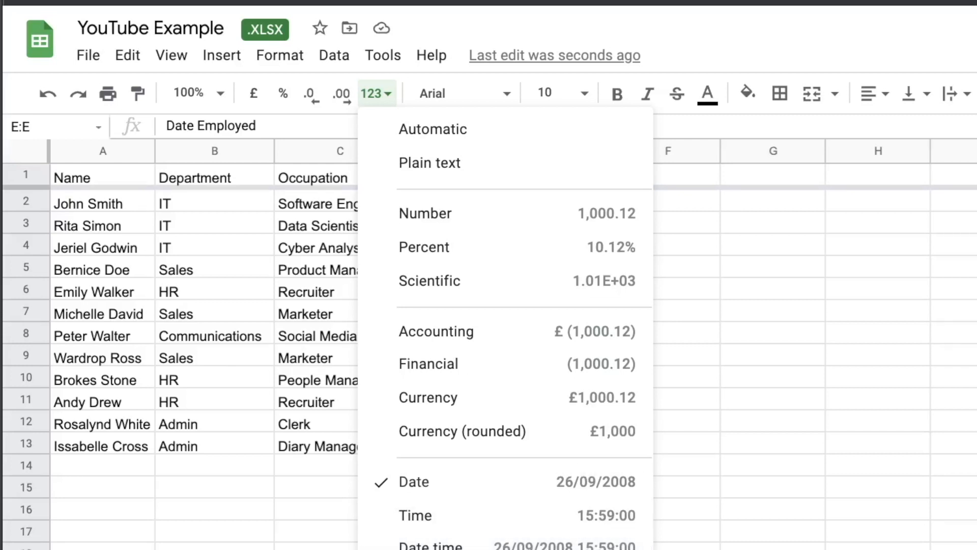
Apply alternating colors with a header to the table A1:E13, trying several default styles and settling on the purple one.
{"action": "left_click", "coordinate": [91, 181]}
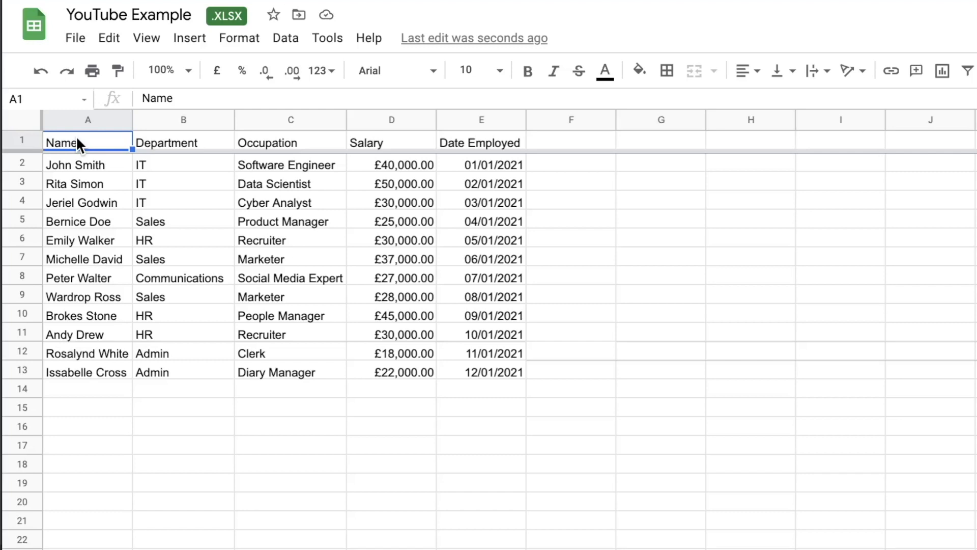
{"action": "left_click", "coordinate": [257, 48]}
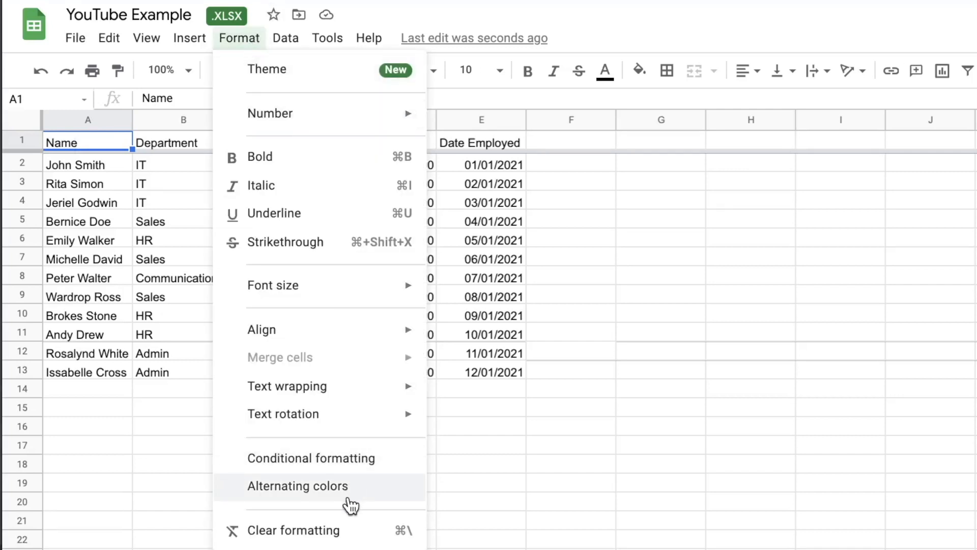
{"action": "left_click", "coordinate": [316, 489]}
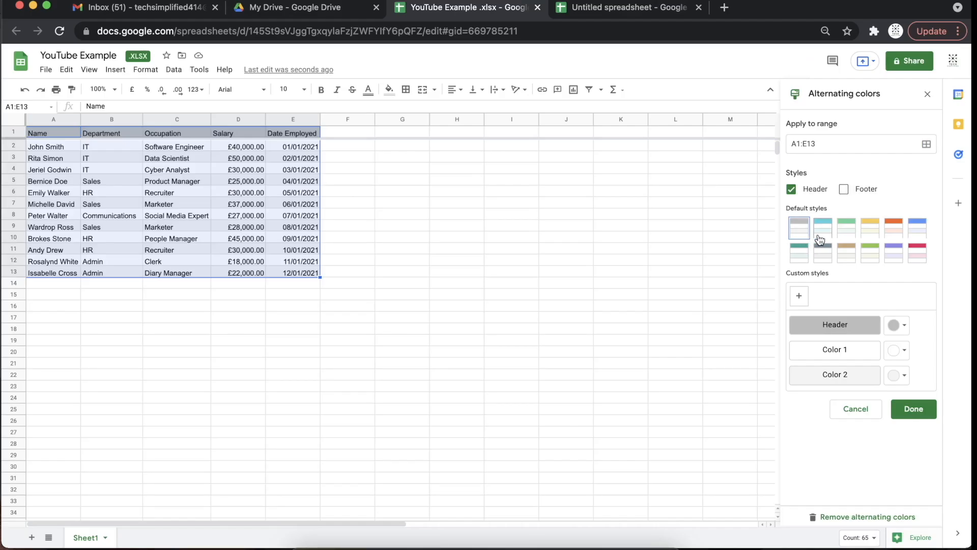
{"action": "left_click", "coordinate": [823, 233]}
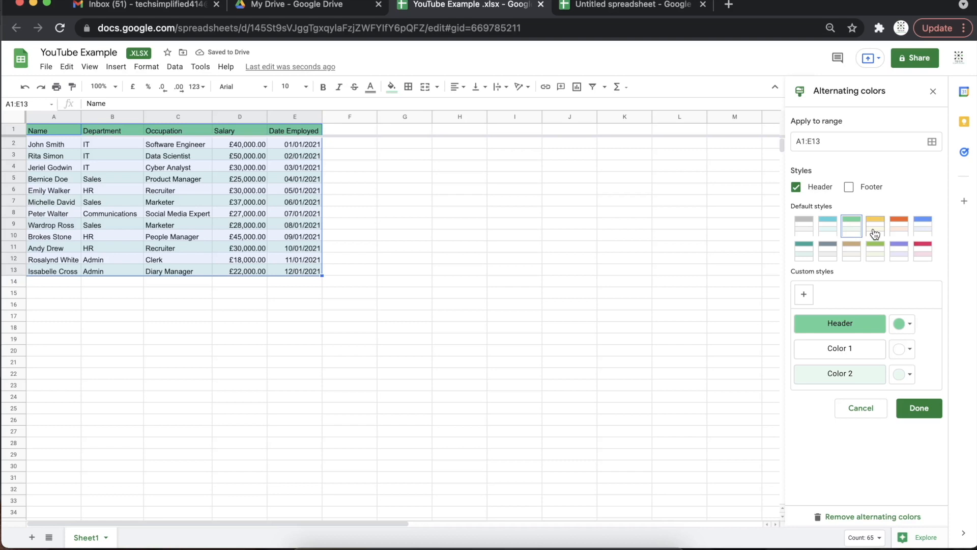
{"action": "left_click", "coordinate": [869, 235]}
{"action": "left_click", "coordinate": [875, 258]}
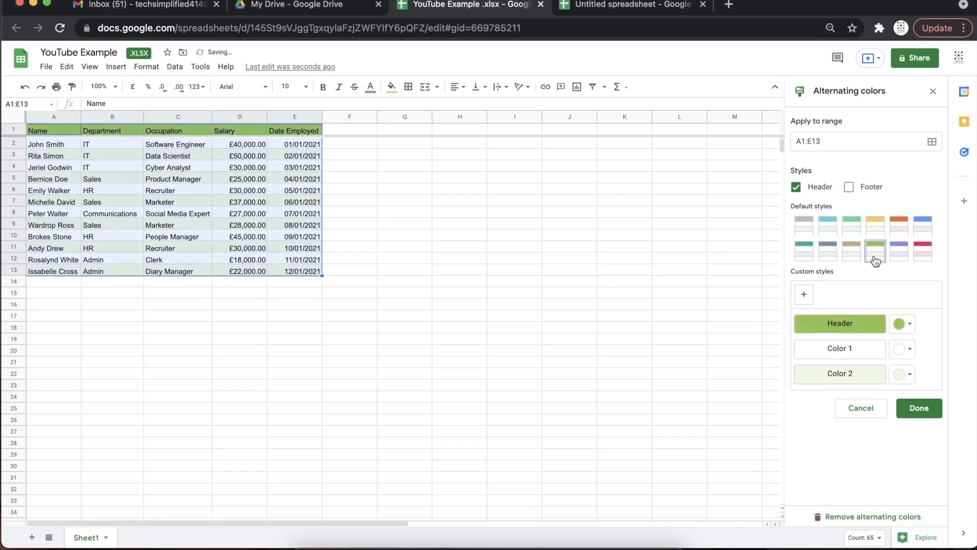
{"action": "left_click", "coordinate": [898, 257]}
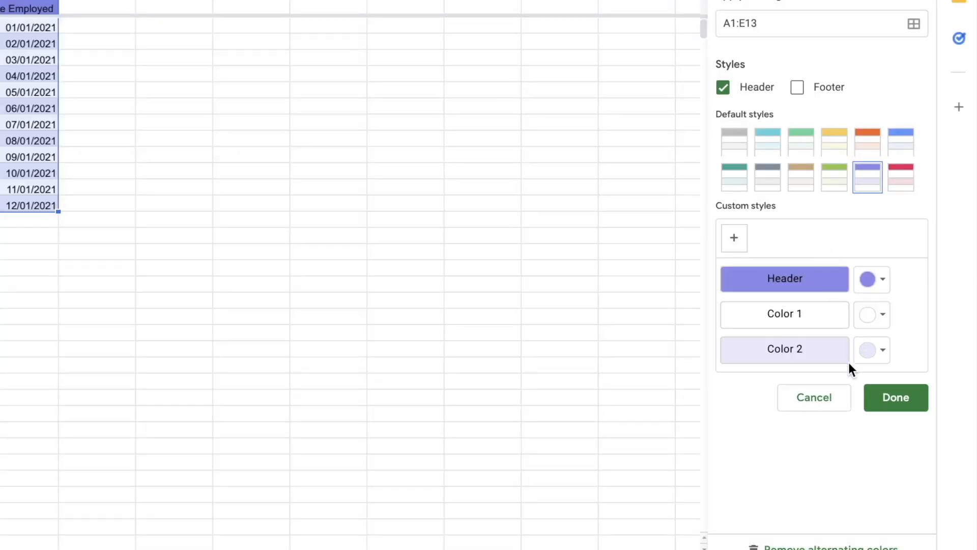
View the color choices for the header and Color 1, leave both as they are, and finish the table's alternating colors.
{"action": "left_click", "coordinate": [882, 289]}
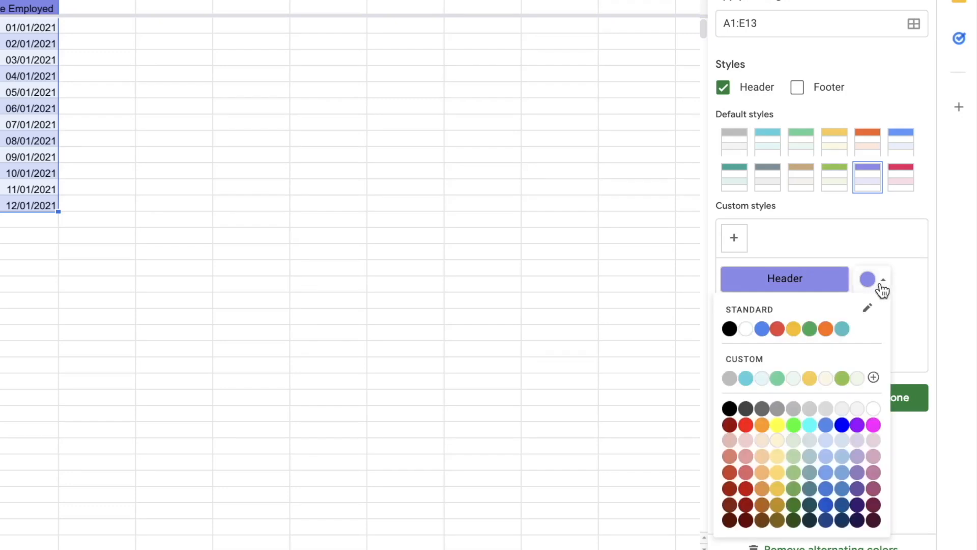
{"action": "left_click", "coordinate": [907, 293]}
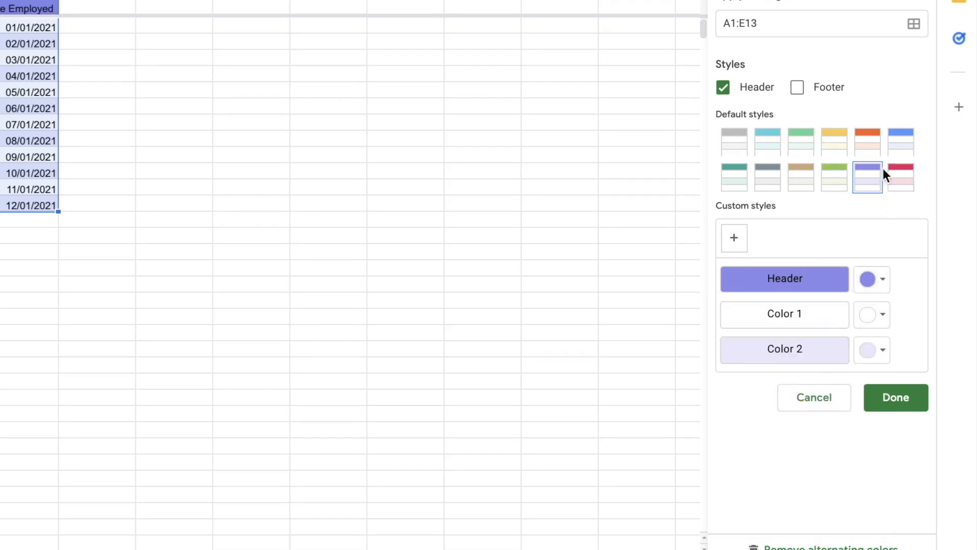
{"action": "left_click", "coordinate": [880, 316]}
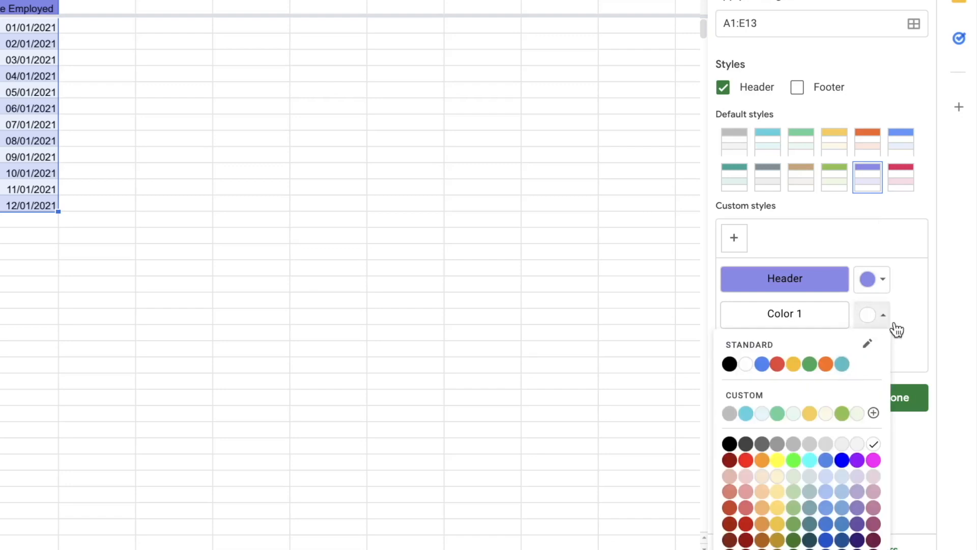
{"action": "left_click", "coordinate": [909, 303]}
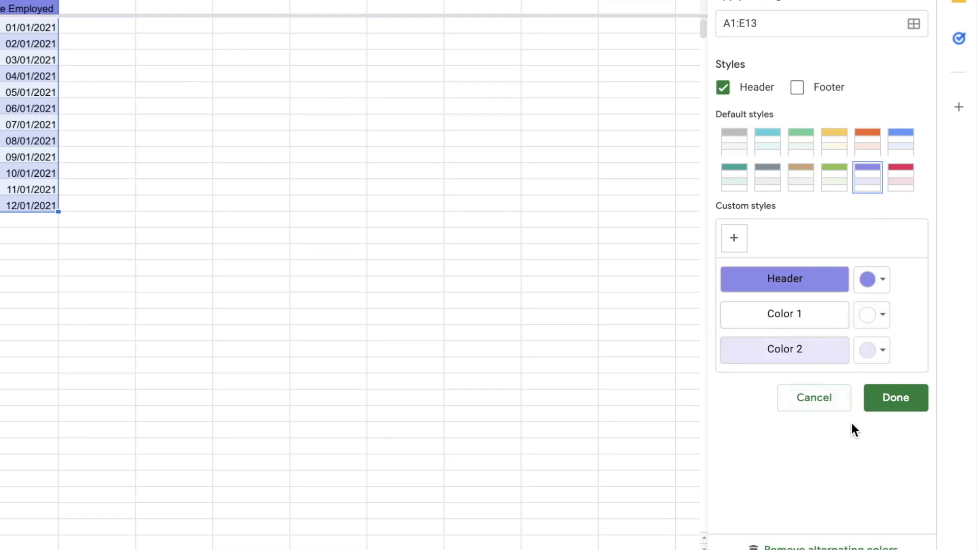
{"action": "left_click", "coordinate": [899, 397]}
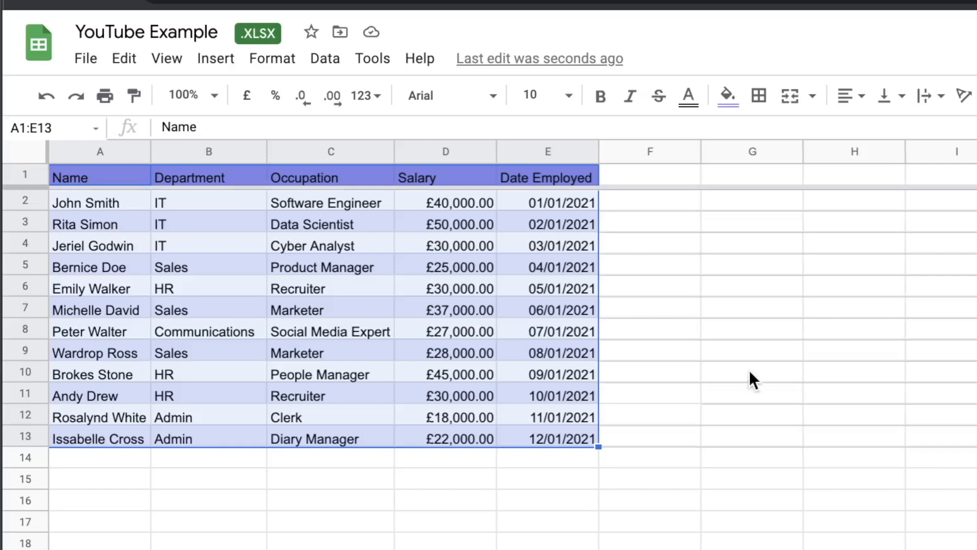
{"action": "left_click", "coordinate": [736, 421]}
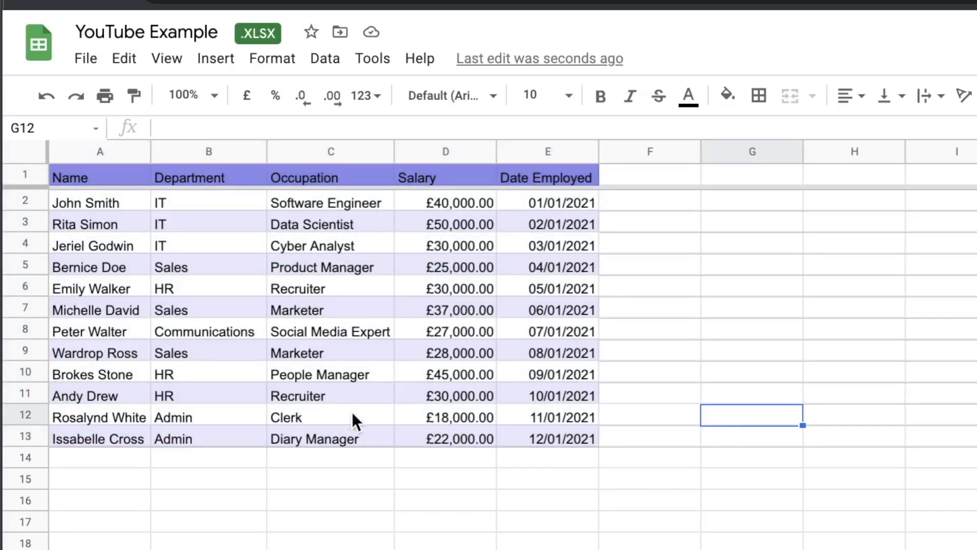